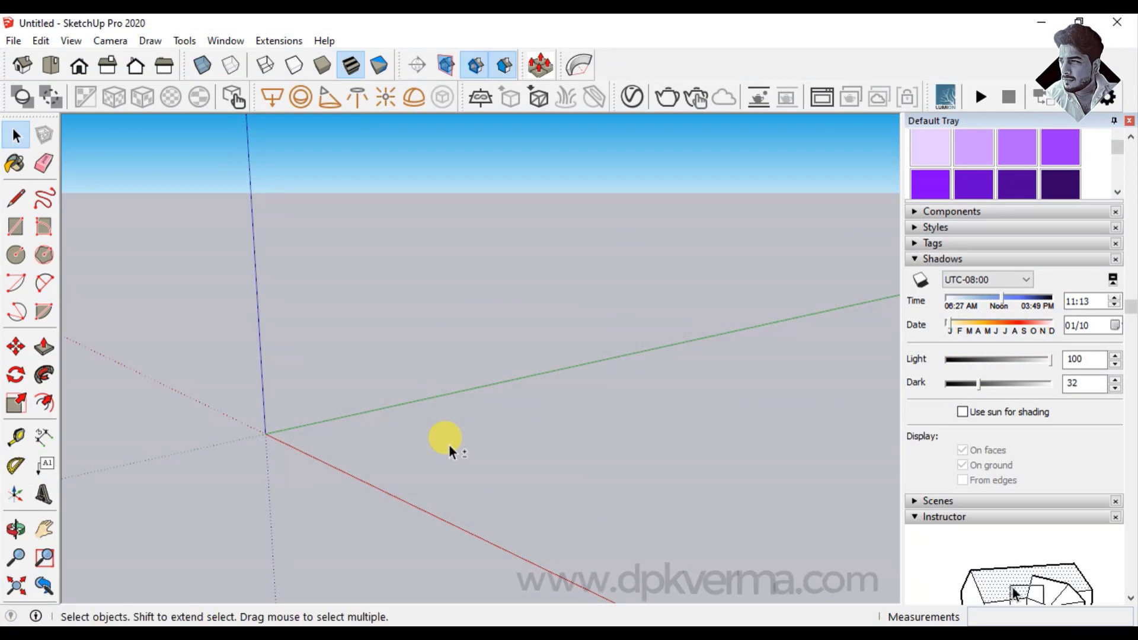
- Draw a long rectangular base face on the ground
{"action": "mouse_move", "coordinate": [449, 452]}
{"action": "middle_mouse_down"}
{"action": "mouse_move", "coordinate": [291, 449]}
{"action": "mouse_move", "coordinate": [292, 400]}
{"action": "middle_mouse_up"}
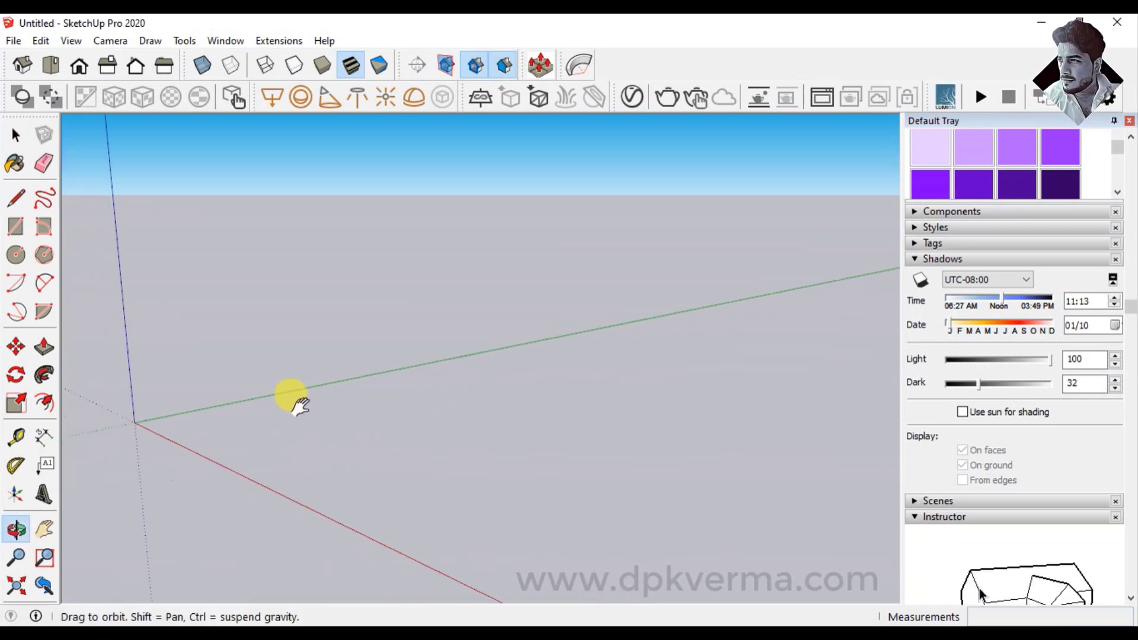
{"action": "left_click", "coordinate": [36, 349]}
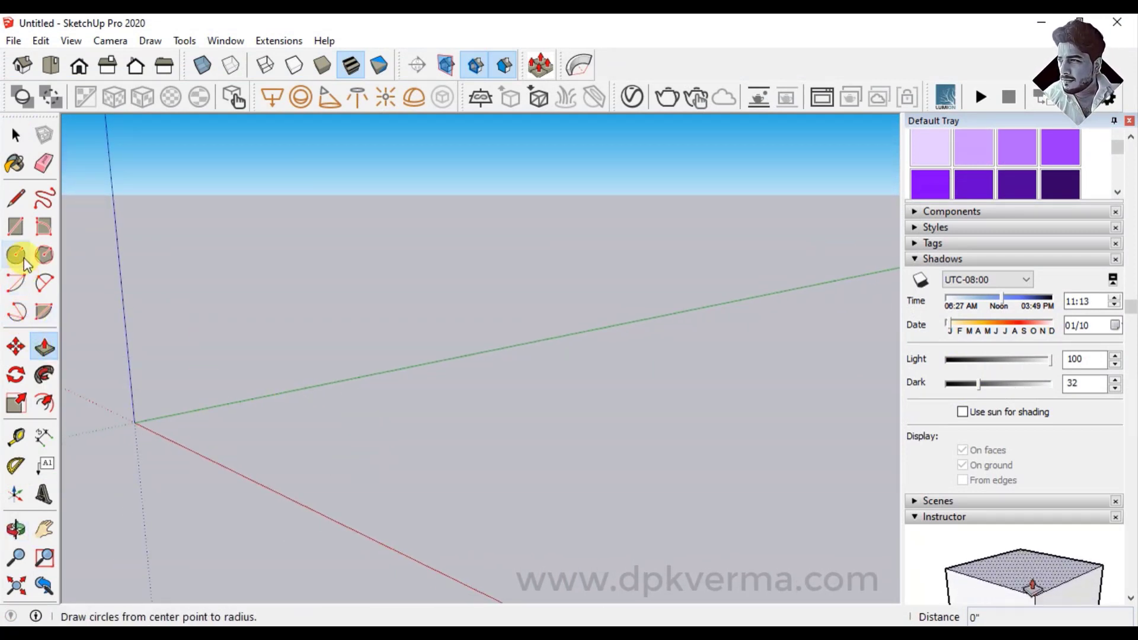
{"action": "left_click", "coordinate": [16, 227]}
{"action": "left_click", "coordinate": [355, 424]}
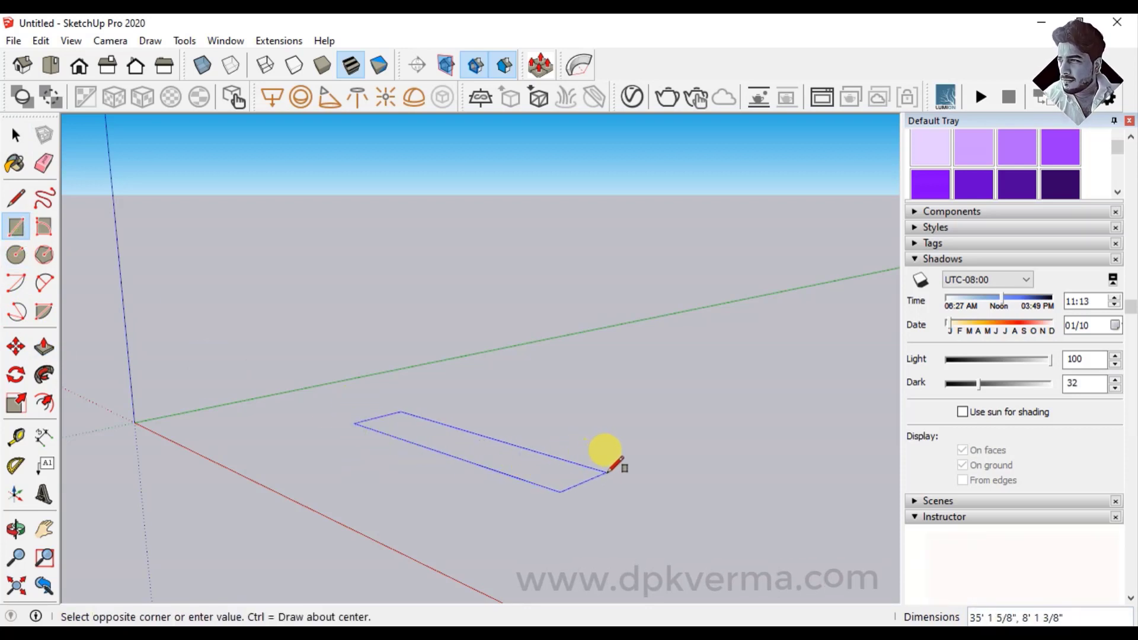
{"action": "left_click", "coordinate": [653, 485]}
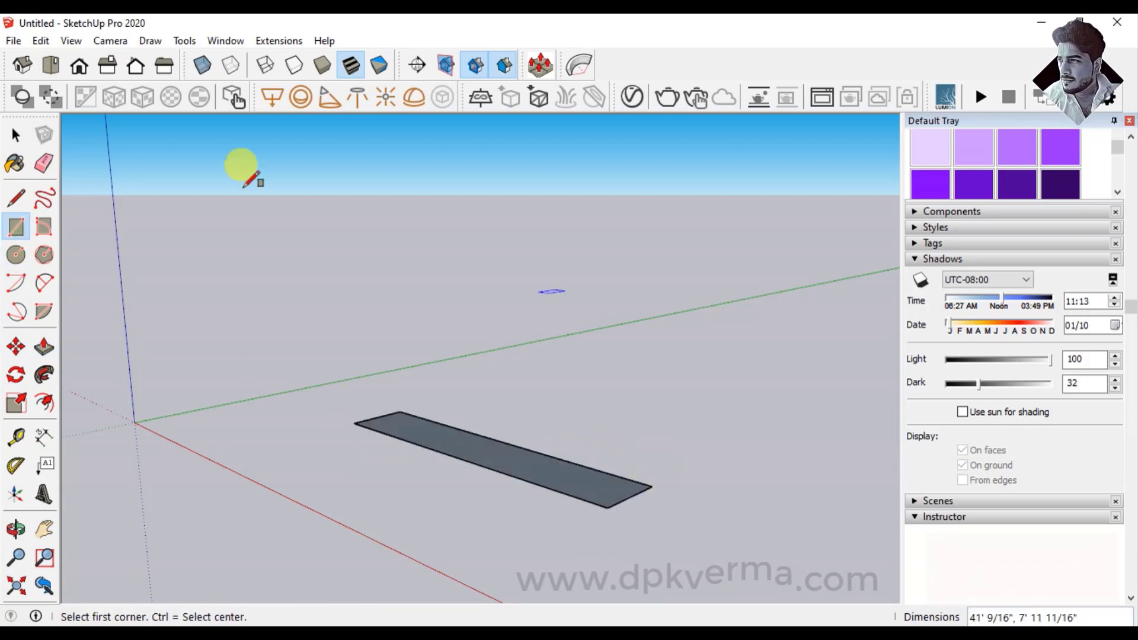
- Pull the base face up into a tall rectangular box
{"action": "left_click", "coordinate": [44, 347]}
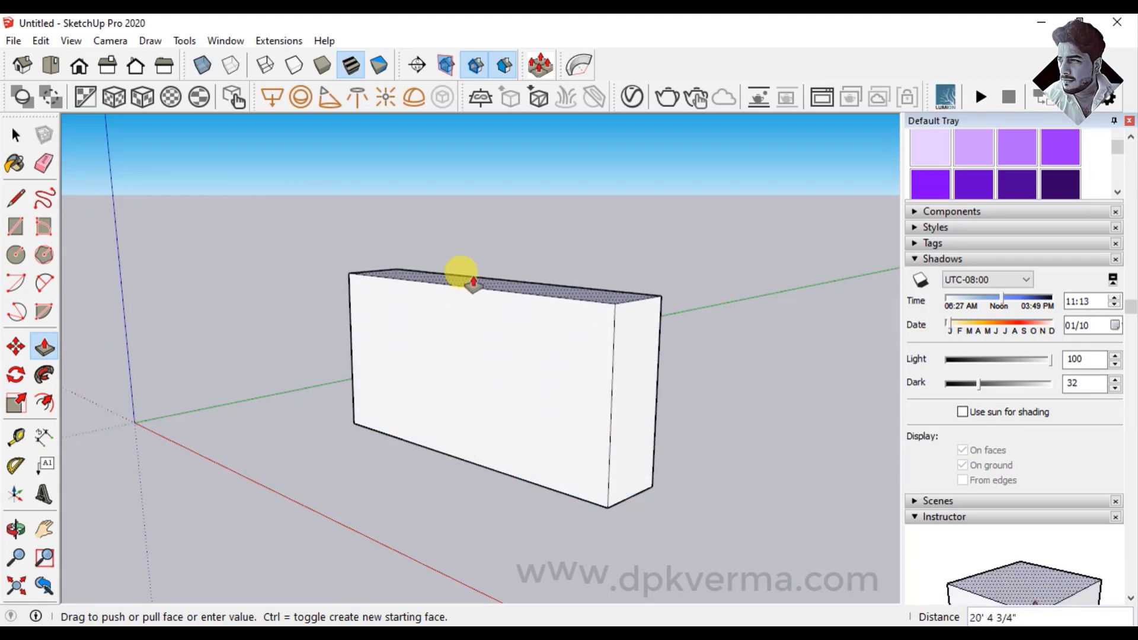
{"action": "left_click", "coordinate": [460, 246]}
{"action": "middle_click_drag", "start_coordinate": [460, 247], "coordinate": [521, 306]}
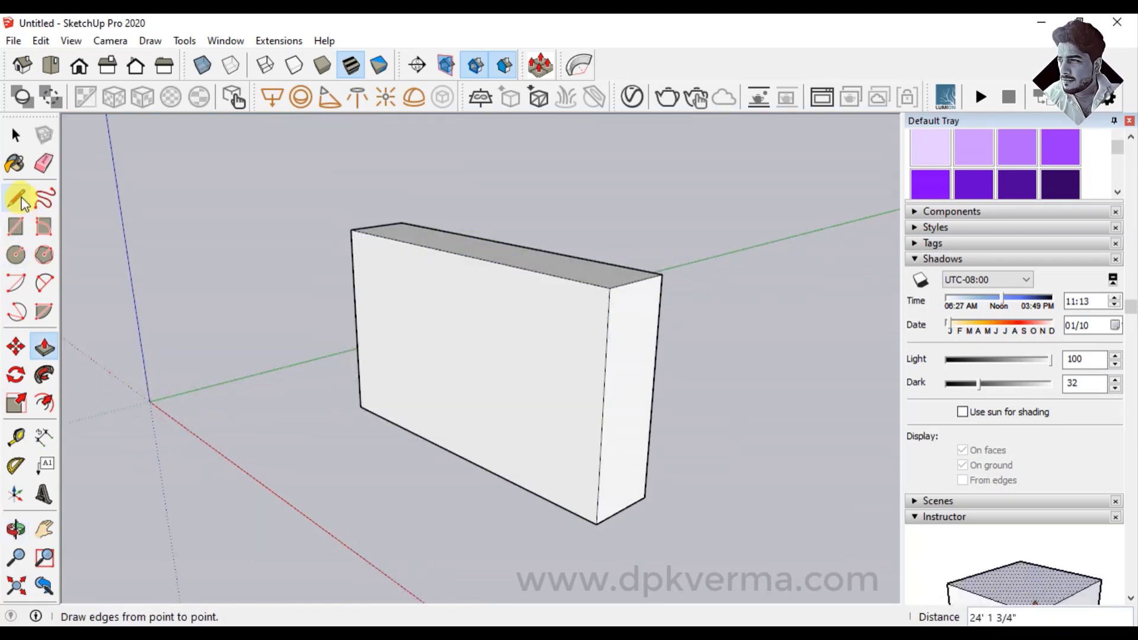
- Draw a line across the box top between the edge midpoints
{"action": "scroll", "coordinate": [554, 255], "scroll_direction": "up", "scroll_amount": 2}
{"action": "left_click", "coordinate": [16, 199]}
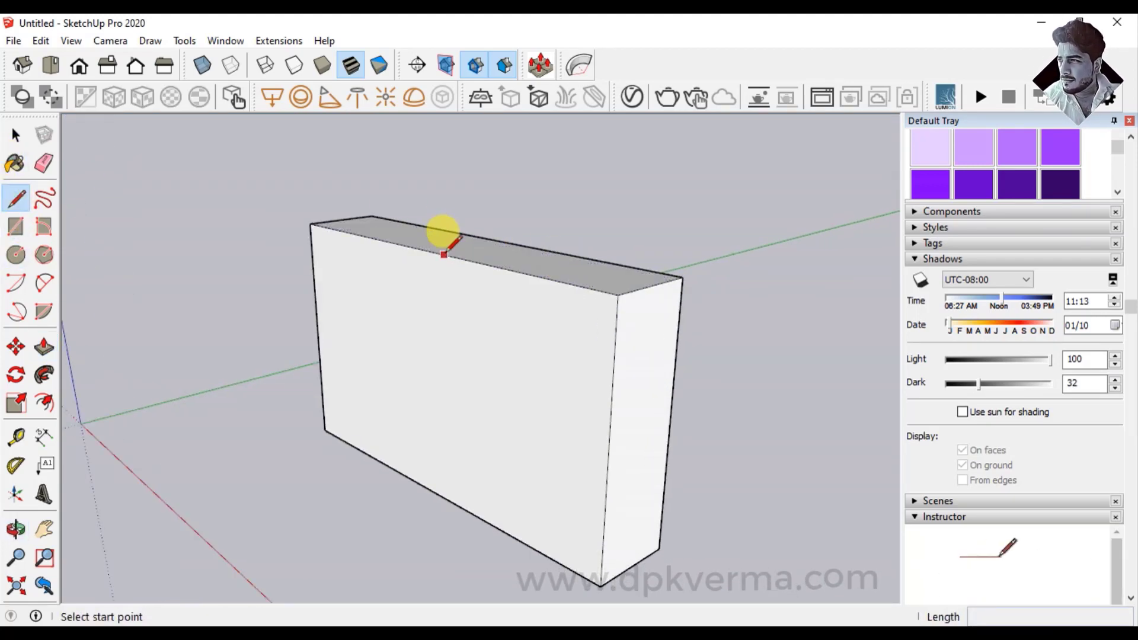
{"action": "left_click", "coordinate": [432, 252]}
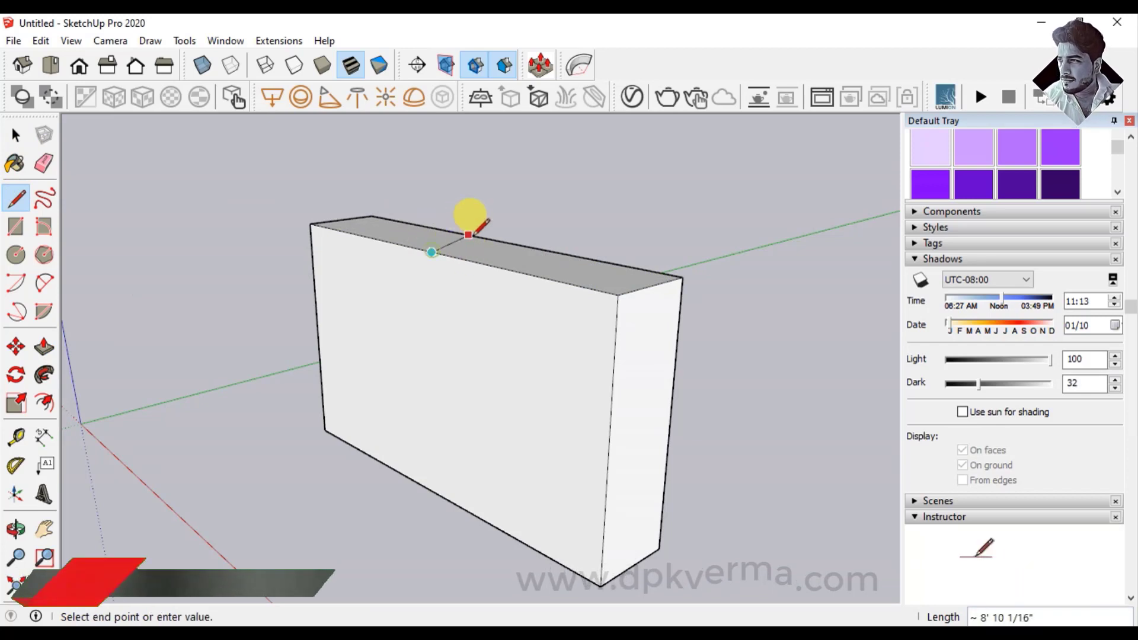
{"action": "left_click", "coordinate": [486, 238]}
- Raise that line upward to form a pitched gable roof
{"action": "left_click", "coordinate": [16, 135]}
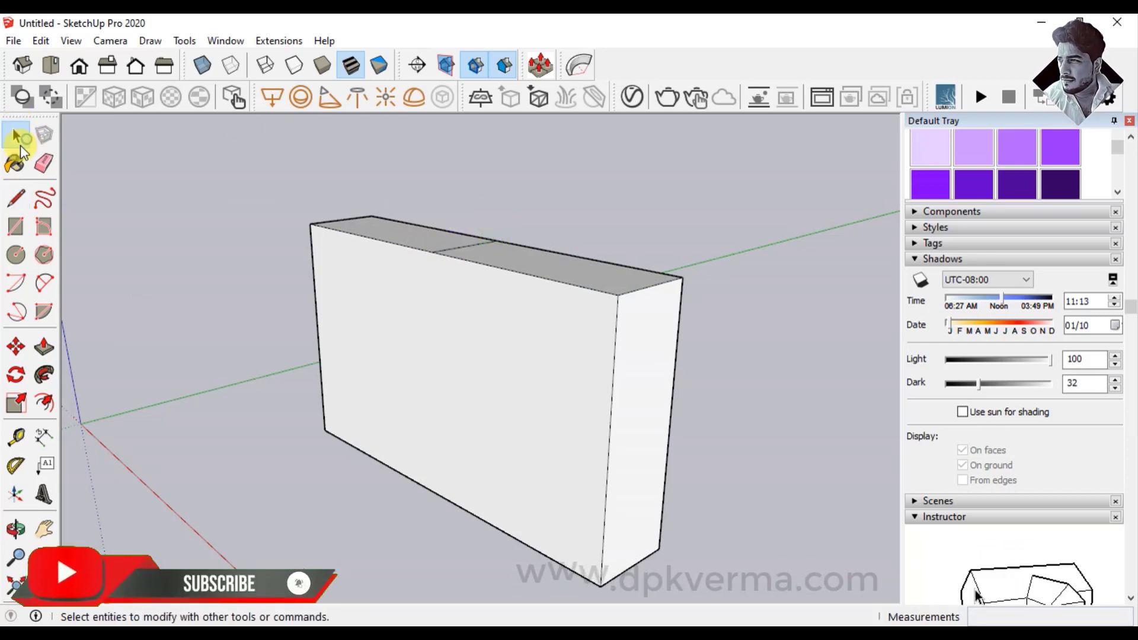
{"action": "left_click", "coordinate": [464, 248]}
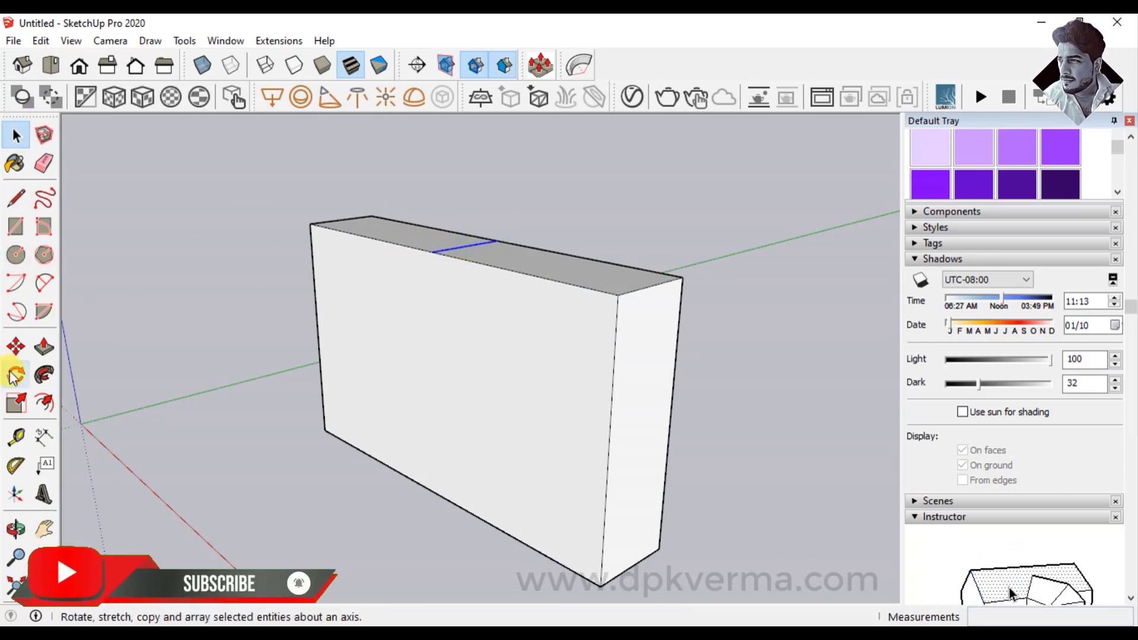
{"action": "left_click", "coordinate": [16, 347]}
{"action": "left_click_drag", "start_coordinate": [477, 231], "coordinate": [476, 127]}
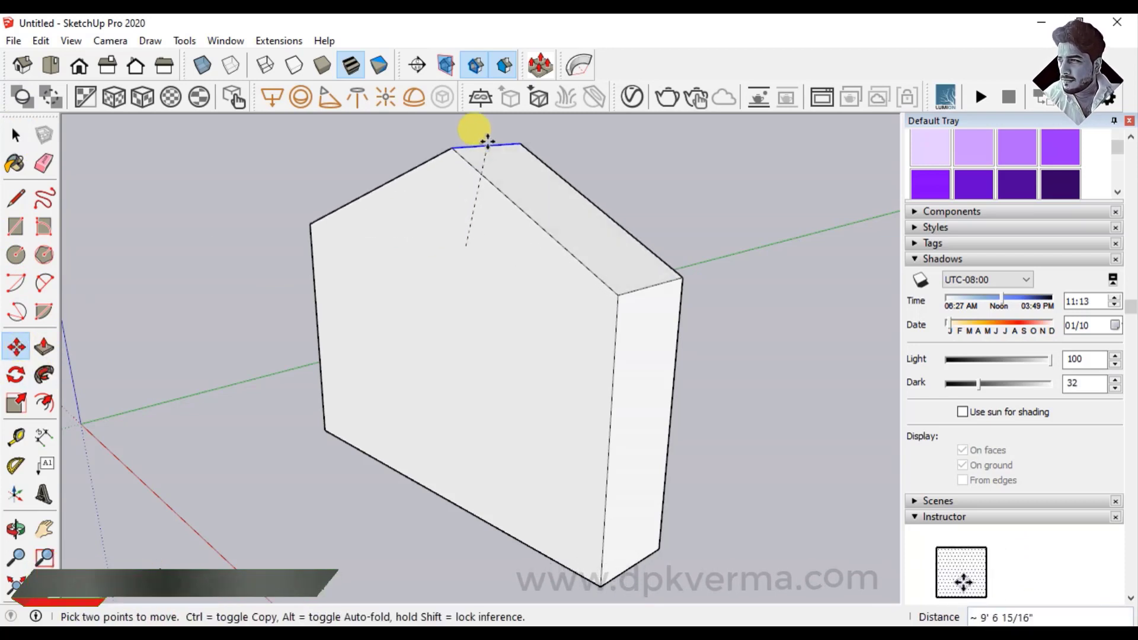
{"action": "mouse_move", "coordinate": [481, 158]}
{"action": "middle_mouse_down"}
{"action": "mouse_move", "coordinate": [656, 270]}
{"action": "mouse_move", "coordinate": [452, 300]}
{"action": "mouse_move", "coordinate": [534, 338]}
{"action": "mouse_move", "coordinate": [515, 321]}
{"action": "middle_mouse_up"}
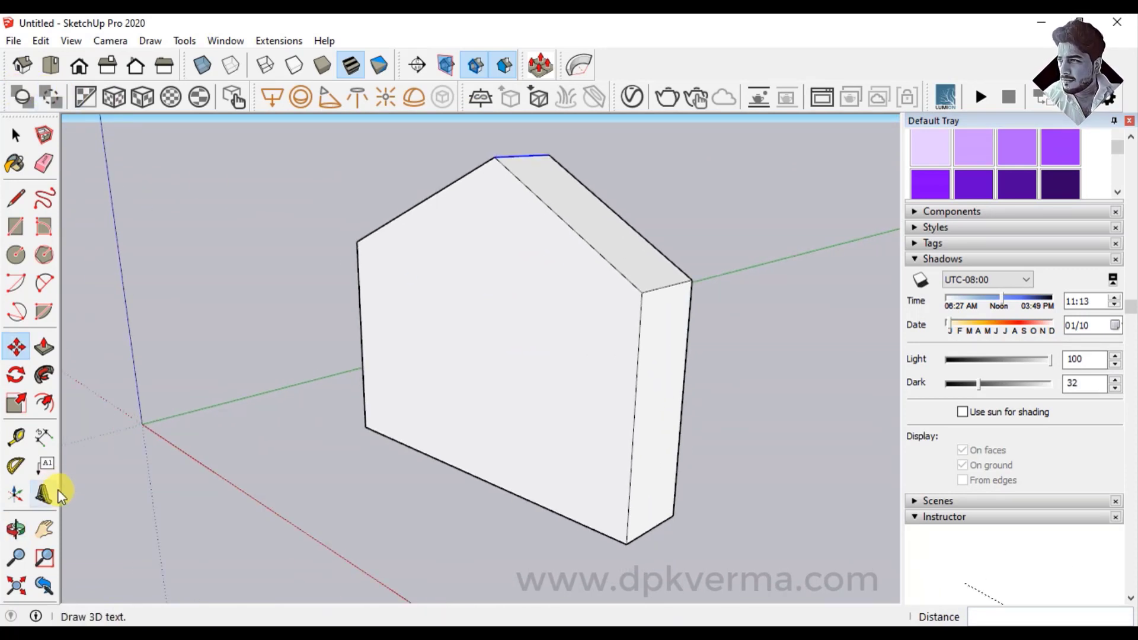
- Start Editable 3D Text and type the person's name, NEW DELHI and INDIA
{"action": "left_click", "coordinate": [149, 40]}
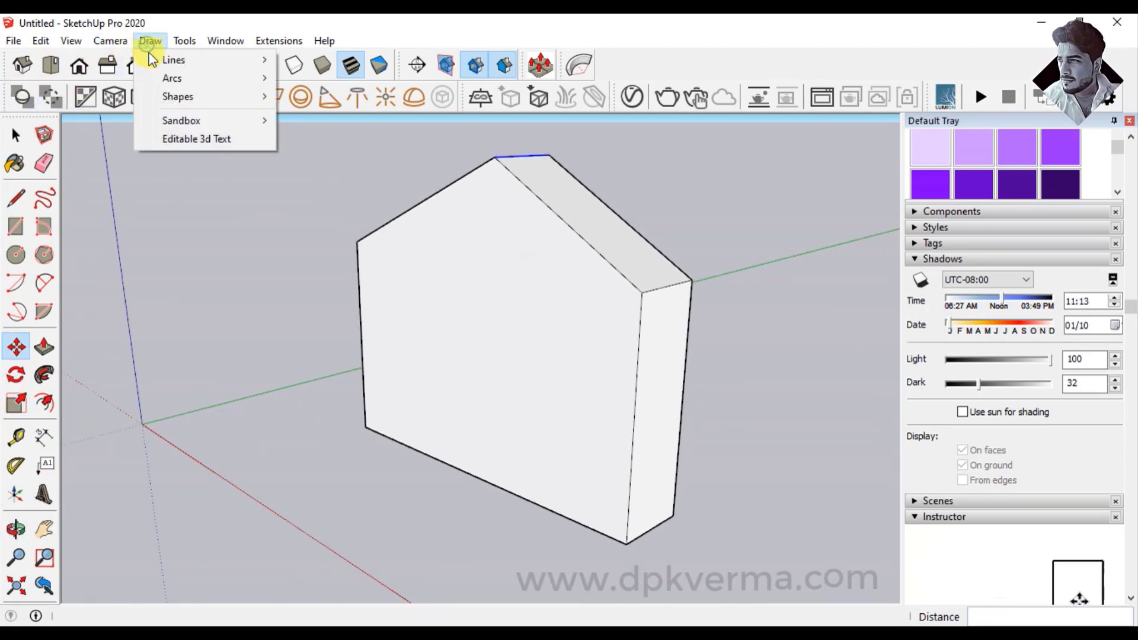
{"action": "left_click", "coordinate": [177, 141]}
{"action": "mouse_move", "coordinate": [280, 320]}
{"action": "left_mouse_down"}
{"action": "mouse_move", "coordinate": [187, 287]}
{"action": "mouse_move", "coordinate": [119, 312]}
{"action": "left_mouse_up"}
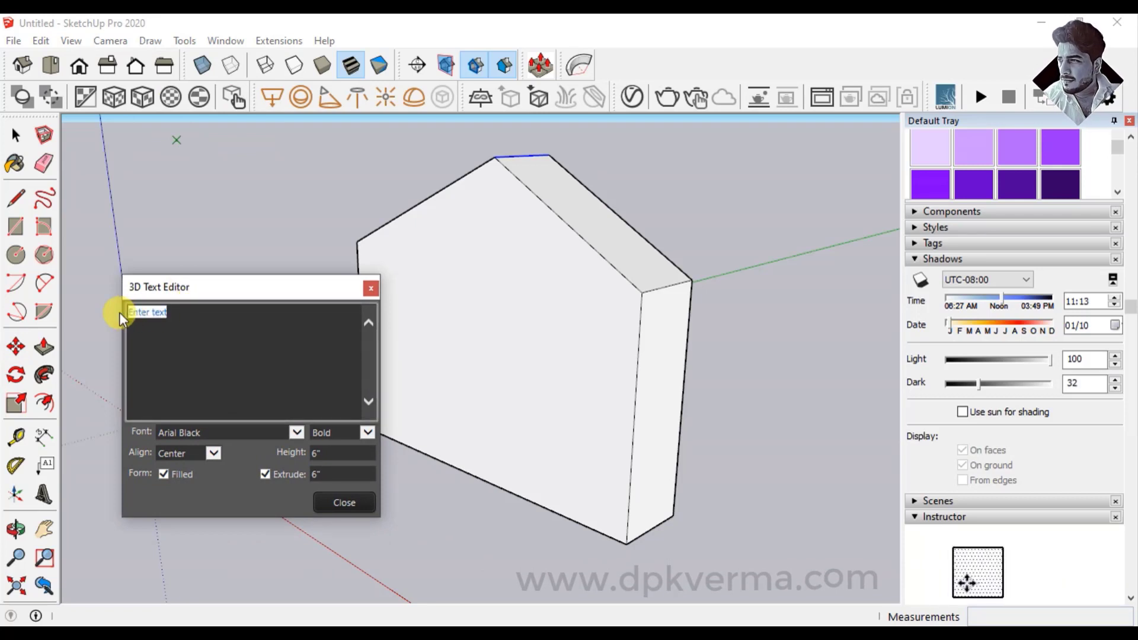
{"action": "type", "text": "D"}
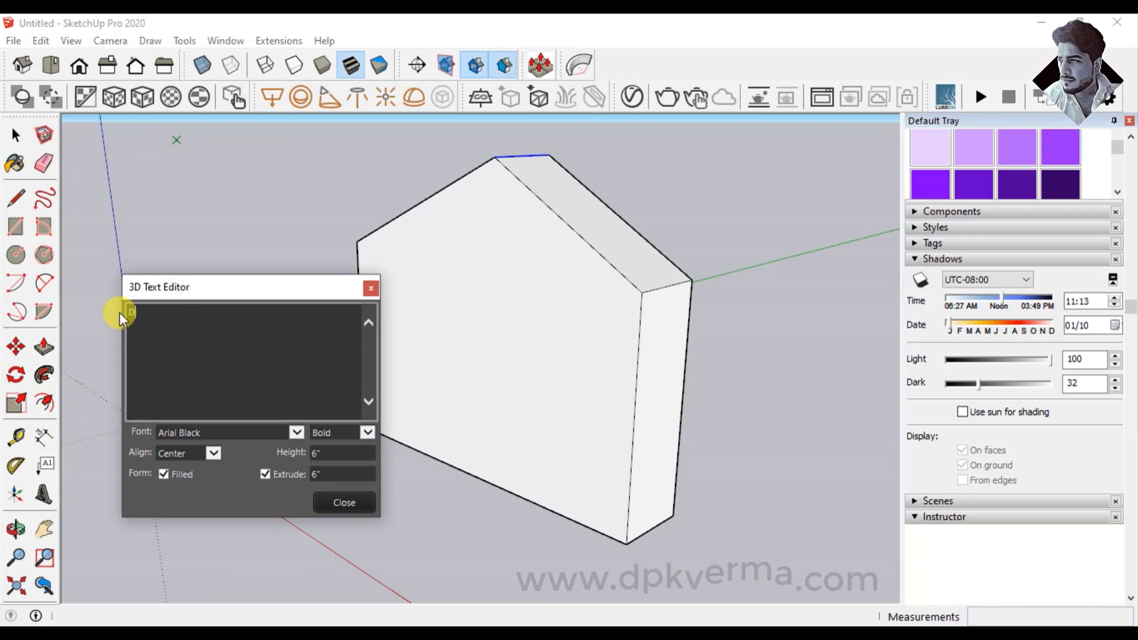
{"action": "type", "text": "EEPAK VER"}
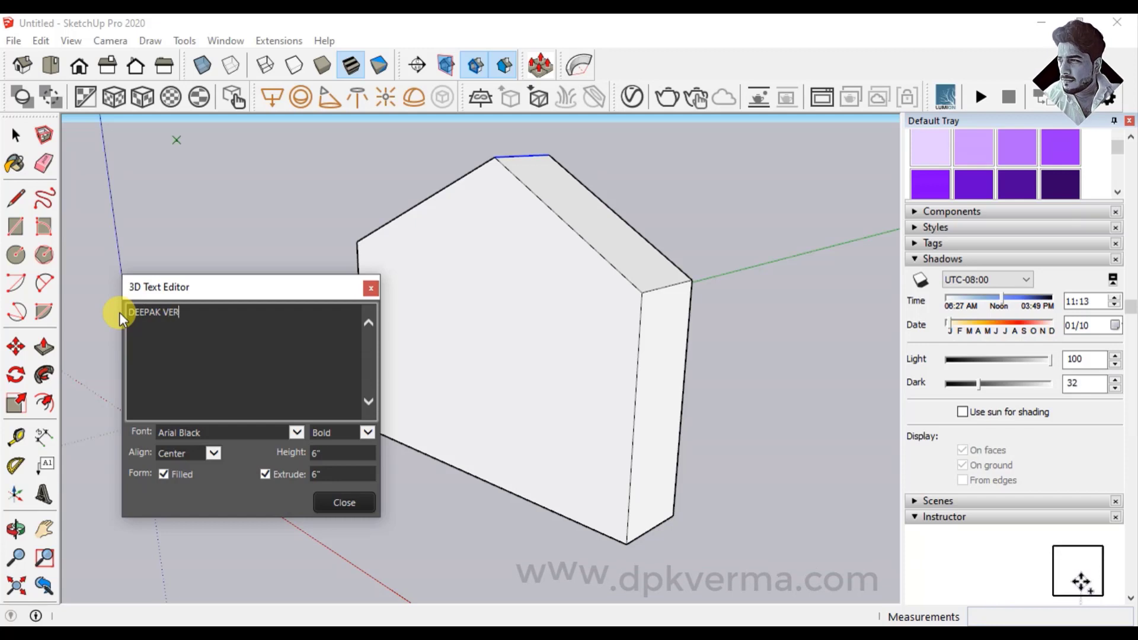
{"action": "type", "text": "MA"}
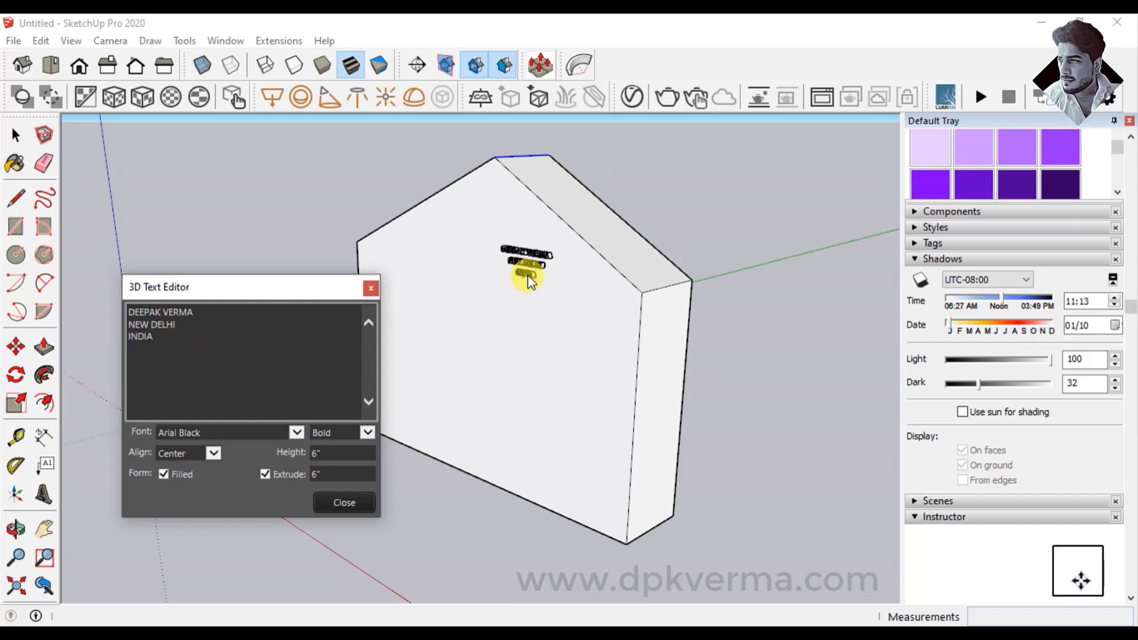
- Set the 3D lettering height to 1'
{"action": "left_click", "coordinate": [330, 453]}
{"action": "type", "text": "1"}
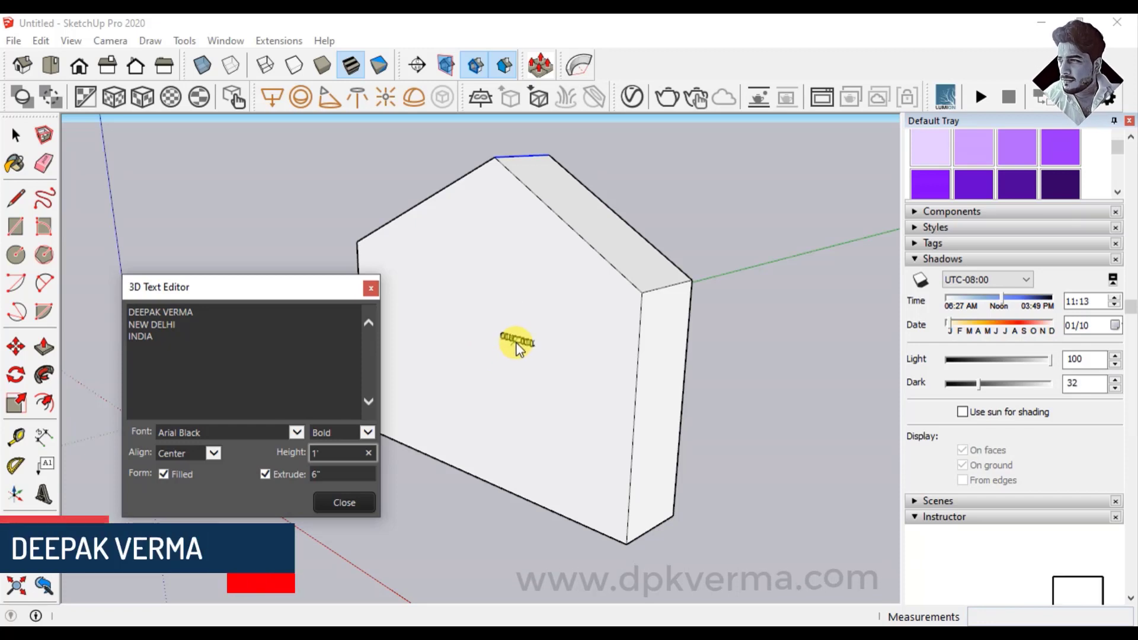
{"action": "type", "text": "'"}
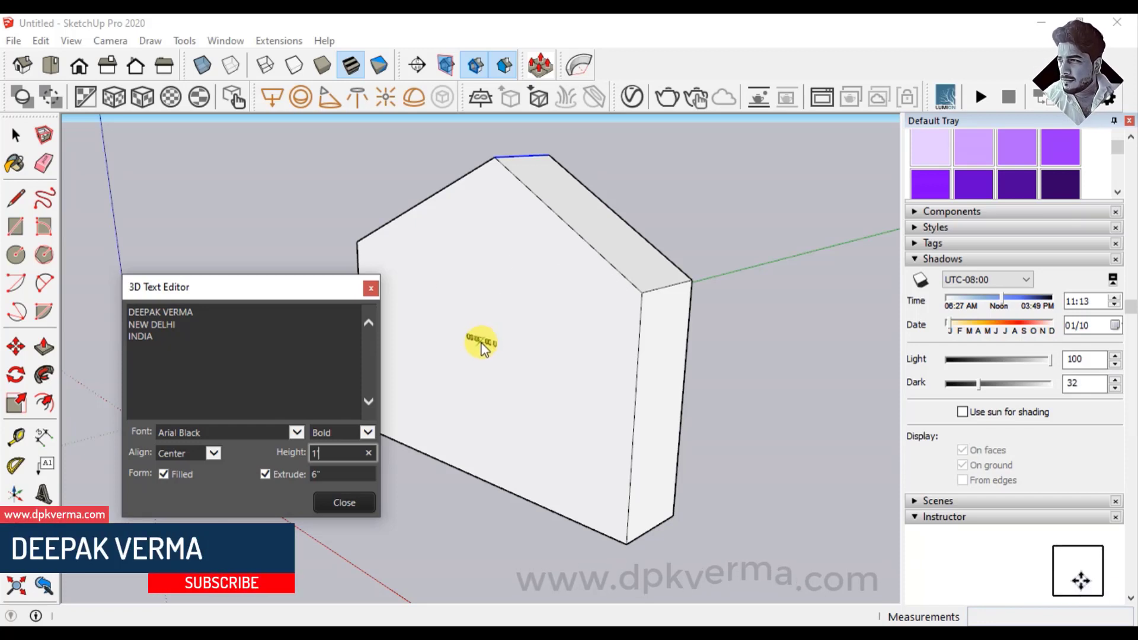
{"action": "scroll", "coordinate": [480, 355], "scroll_direction": "up", "scroll_amount": 2}
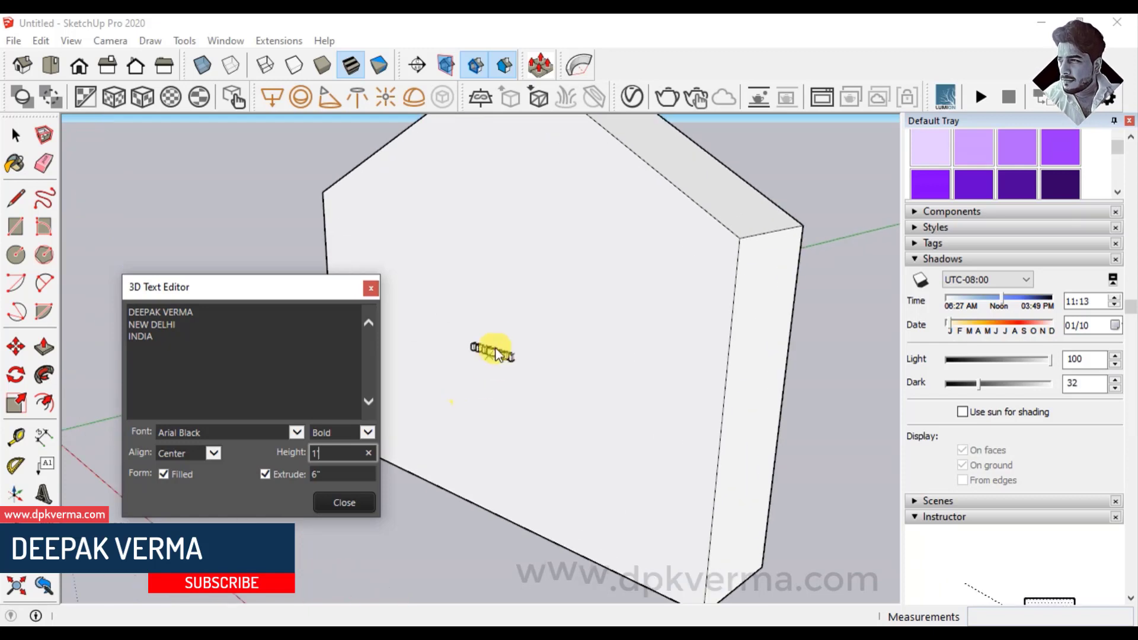
- Make the lettering flat, 3' tall, and place it on the front face
{"action": "left_click", "coordinate": [277, 478]}
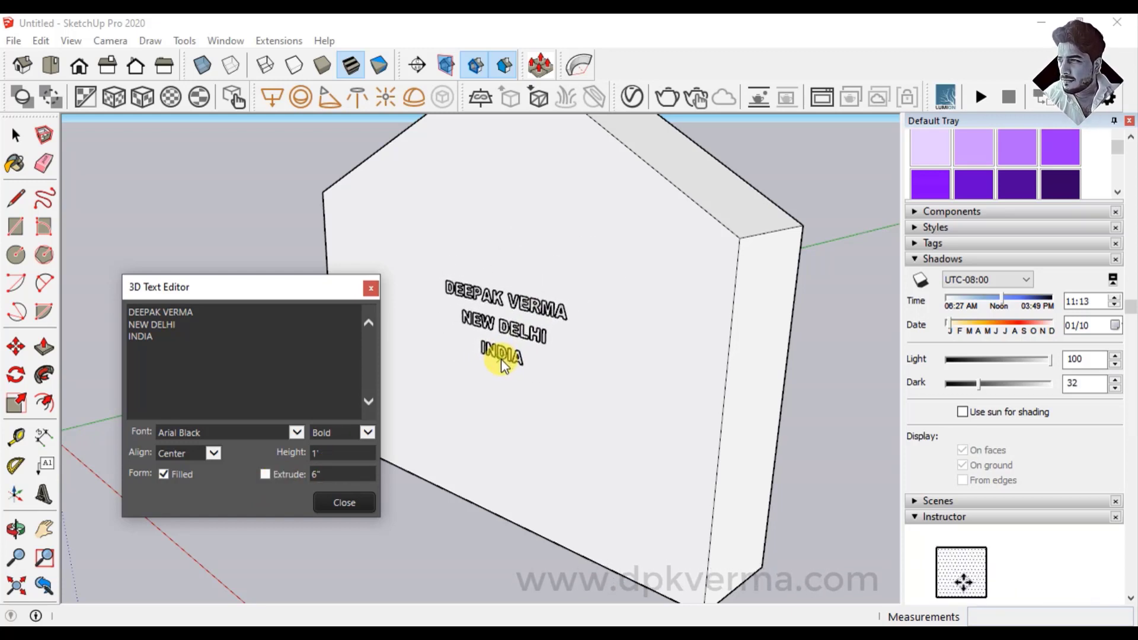
{"action": "double_click", "coordinate": [339, 453]}
{"action": "type", "text": "2"}
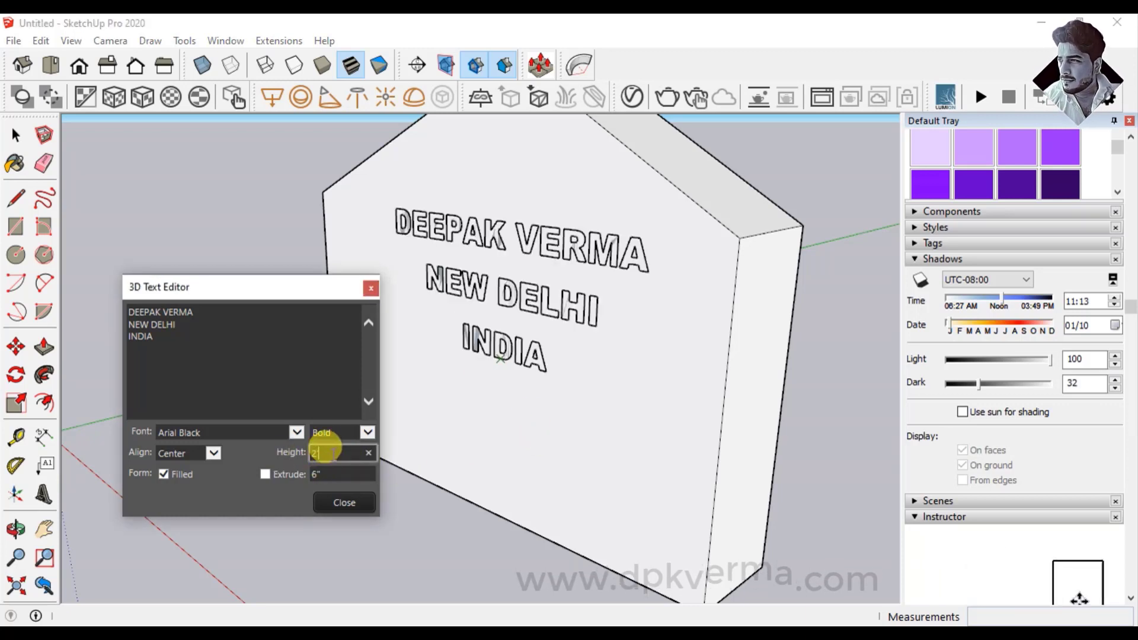
{"action": "type", "text": "3"}
{"action": "left_click", "coordinate": [573, 373]}
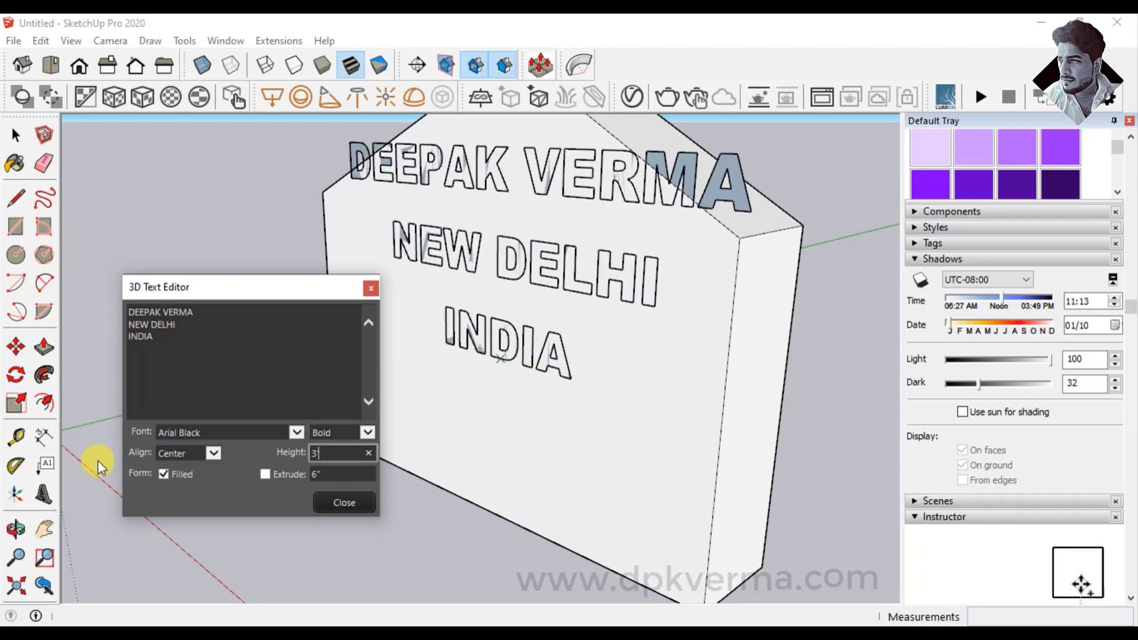
- Close the text editor and move the lettering lower, centred on the front face
{"action": "left_click", "coordinate": [343, 503]}
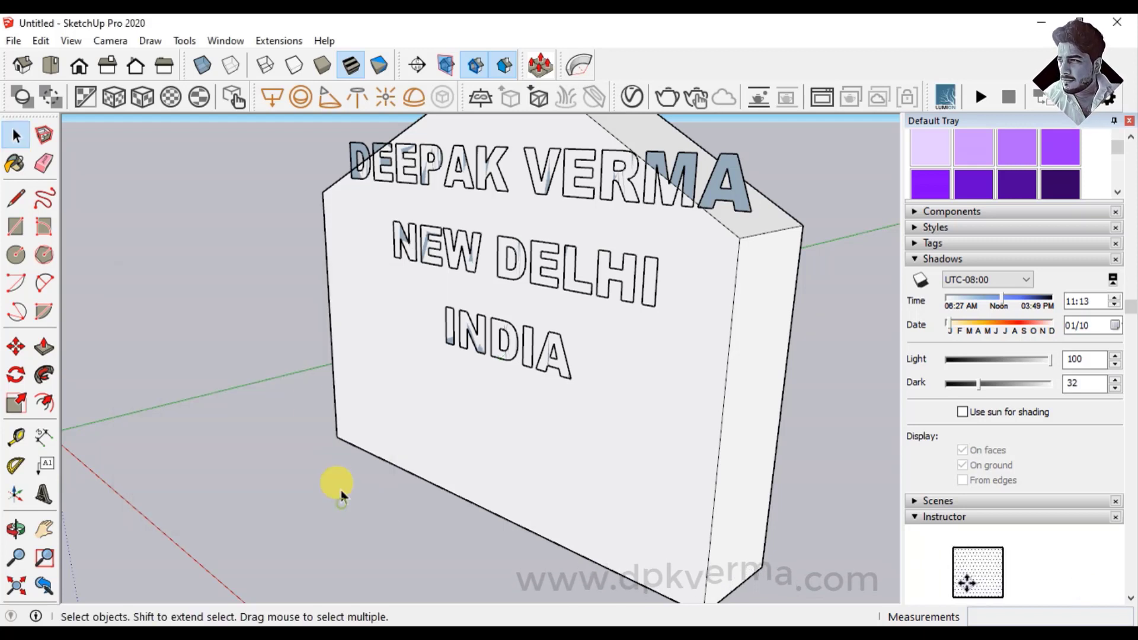
{"action": "left_click", "coordinate": [16, 347]}
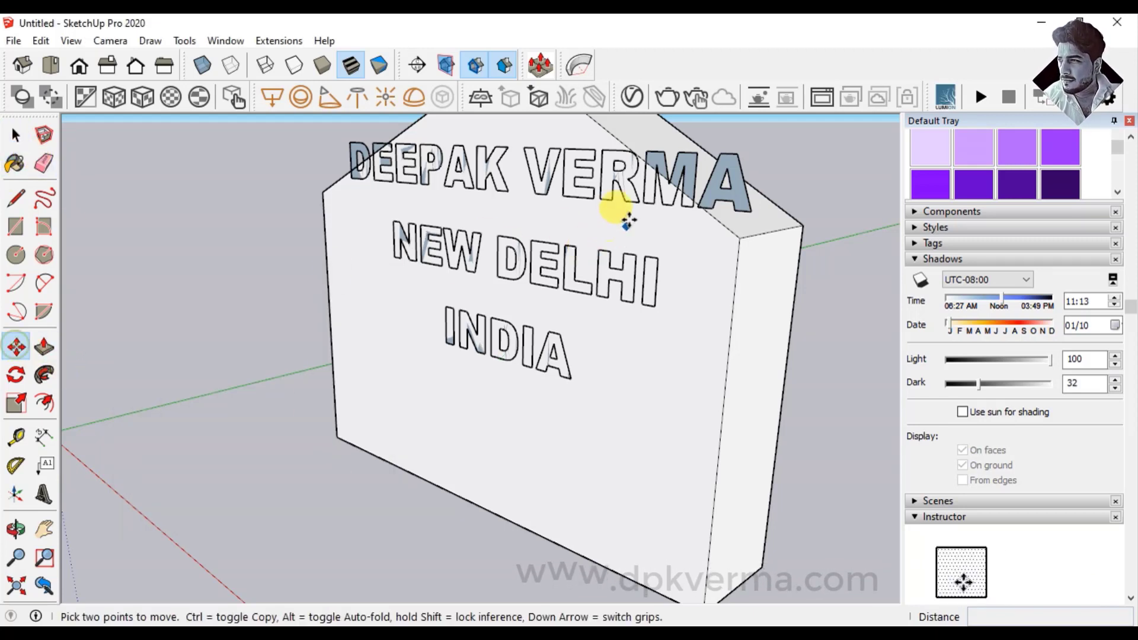
{"action": "key", "text": "space"}
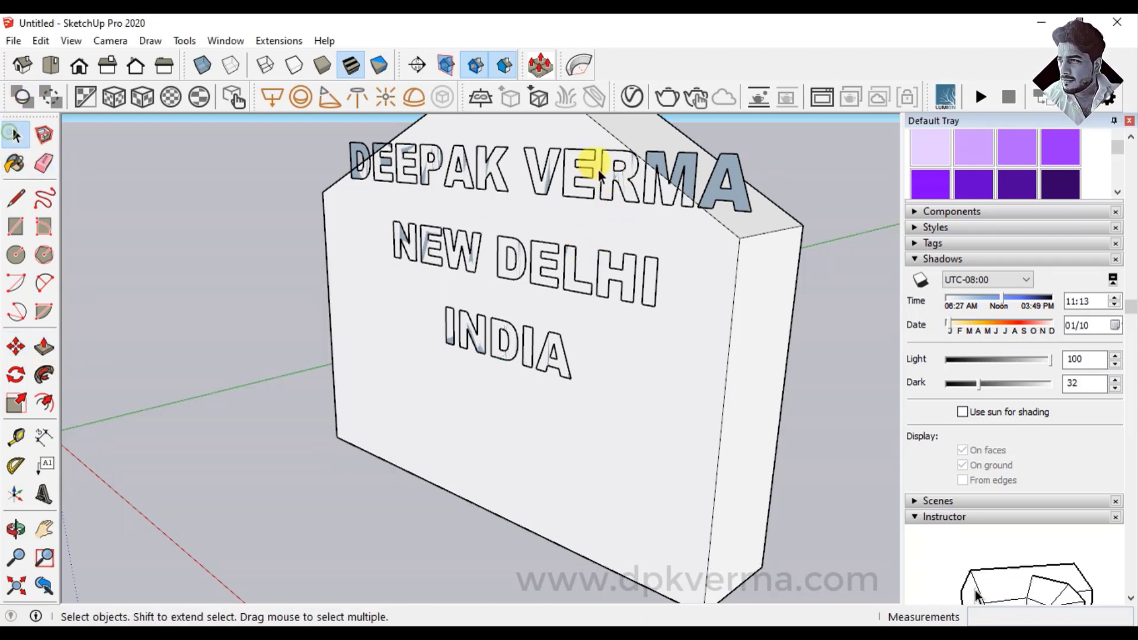
{"action": "left_click", "coordinate": [731, 155]}
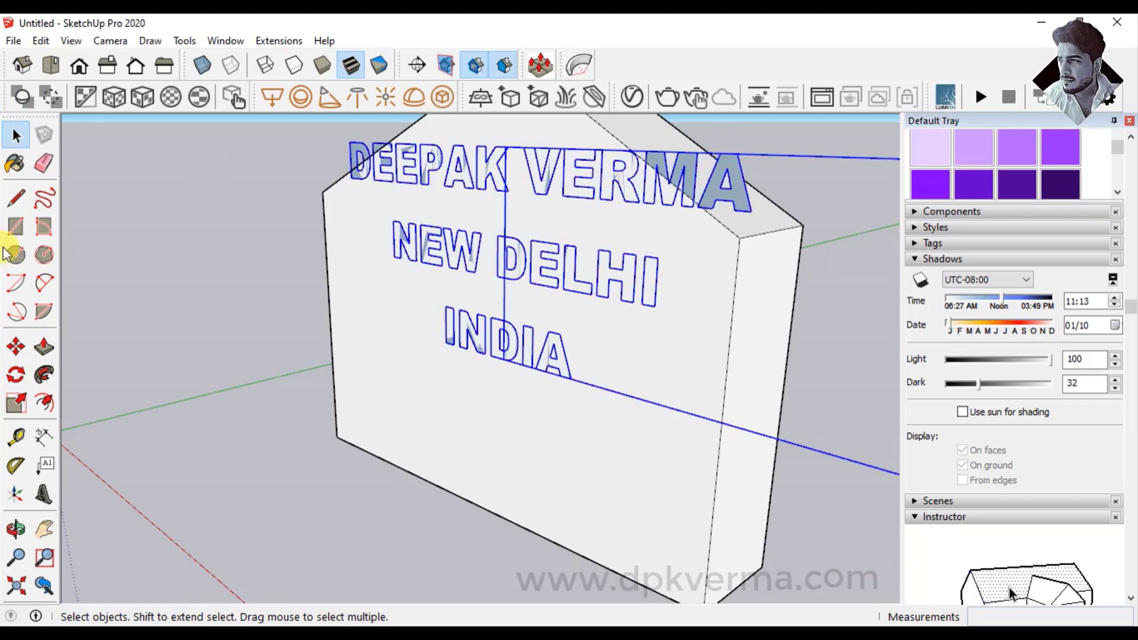
{"action": "left_click", "coordinate": [16, 347]}
{"action": "left_click", "coordinate": [495, 255]}
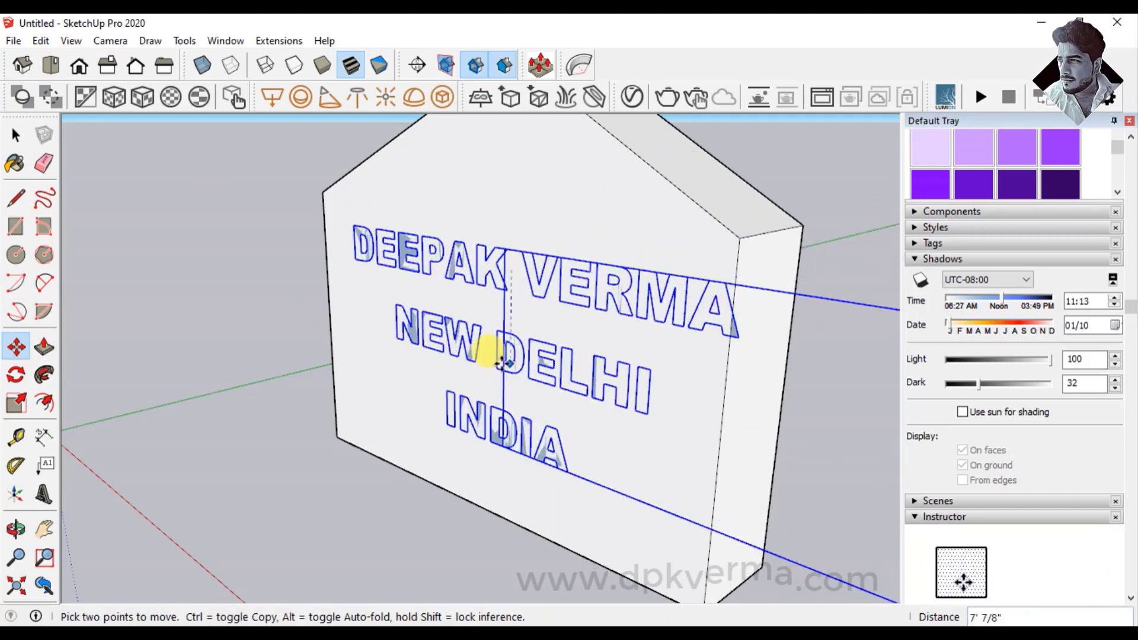
{"action": "left_click", "coordinate": [484, 353]}
{"action": "key", "text": "space"}
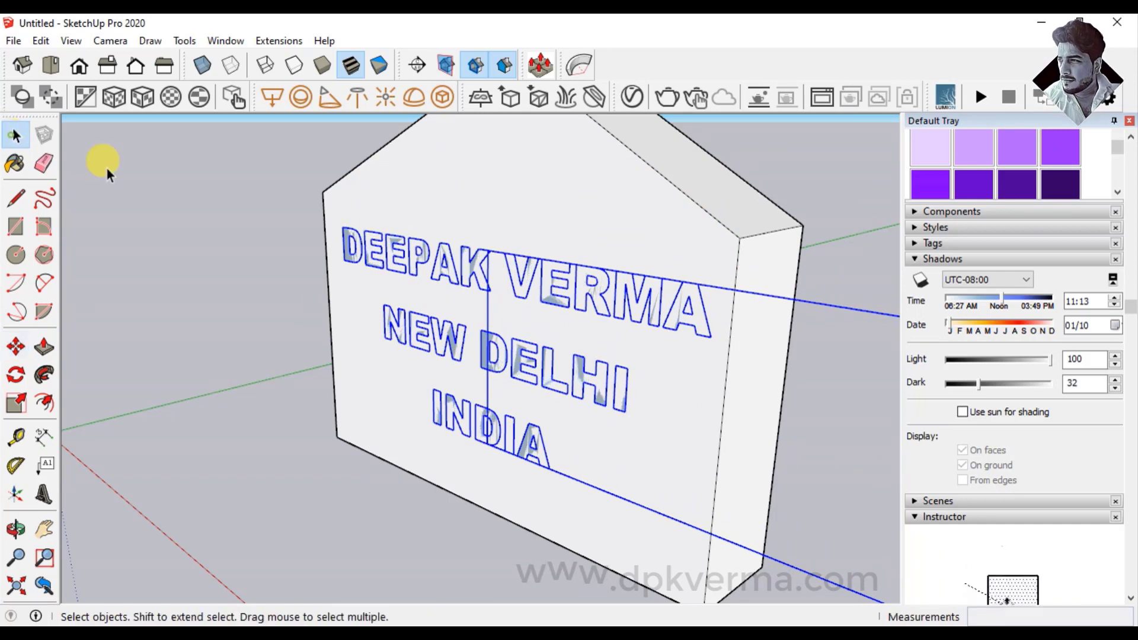
{"action": "left_click", "coordinate": [107, 174]}
- Explode the text component into loose letter faces on the slab
{"action": "scroll", "coordinate": [597, 413], "scroll_direction": "down", "scroll_amount": 3}
{"action": "scroll", "coordinate": [653, 413], "scroll_direction": "down", "scroll_amount": 2}
{"action": "mouse_move", "coordinate": [653, 414]}
{"action": "middle_mouse_down"}
{"action": "mouse_move", "coordinate": [406, 399]}
{"action": "mouse_move", "coordinate": [602, 399]}
{"action": "mouse_move", "coordinate": [655, 414]}
{"action": "middle_mouse_up"}
{"action": "scroll", "coordinate": [629, 407], "scroll_direction": "up", "scroll_amount": 3}
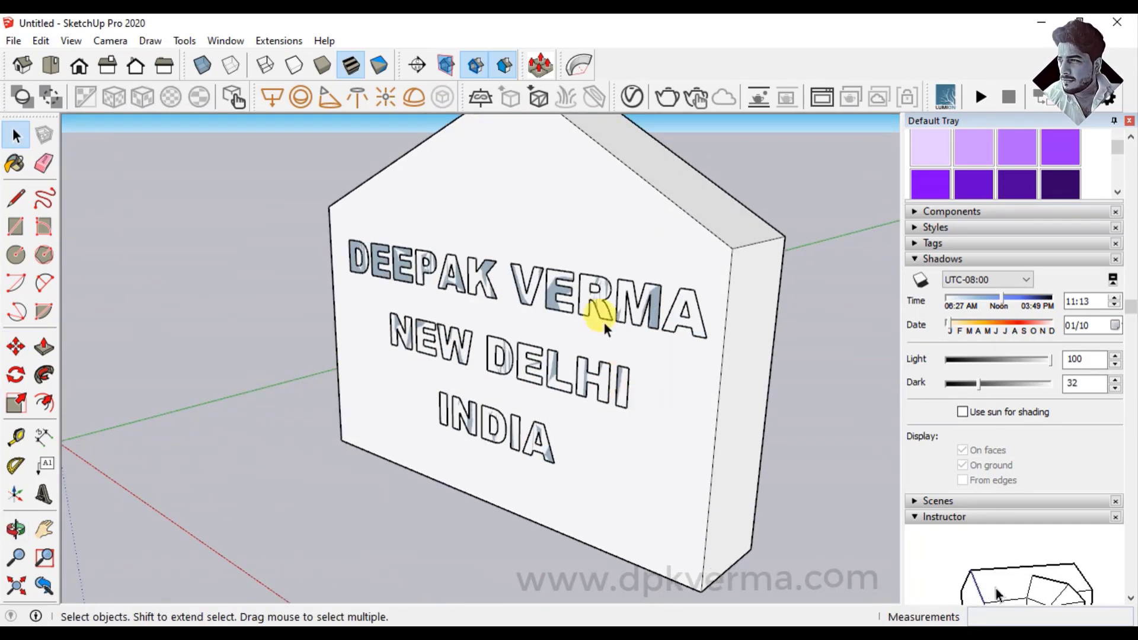
{"action": "left_click", "coordinate": [580, 292]}
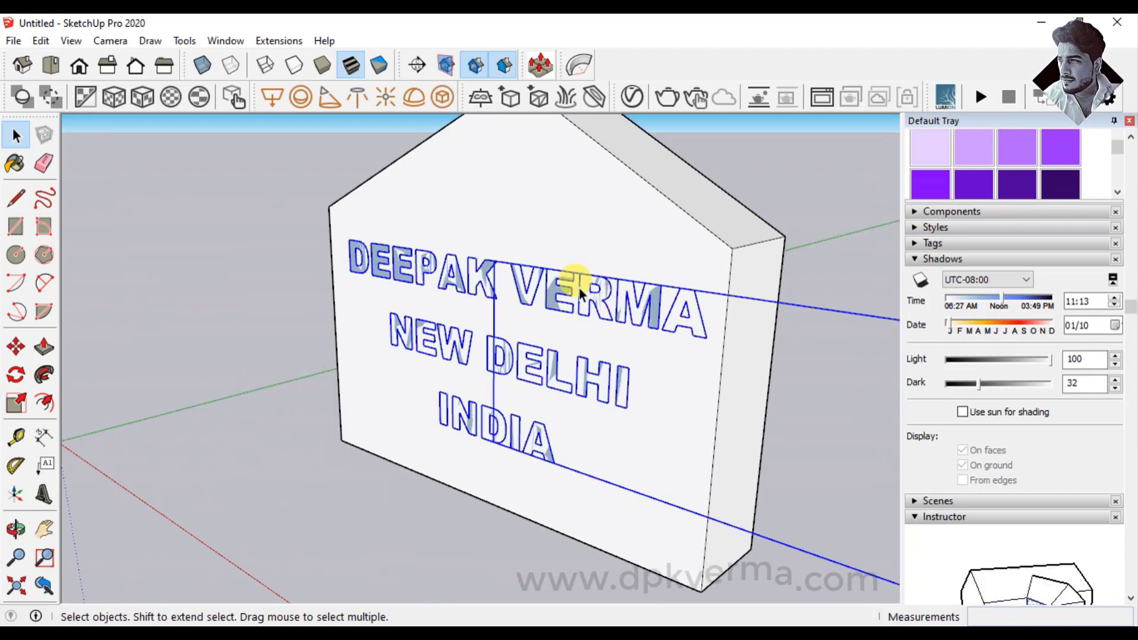
{"action": "right_click", "coordinate": [580, 292]}
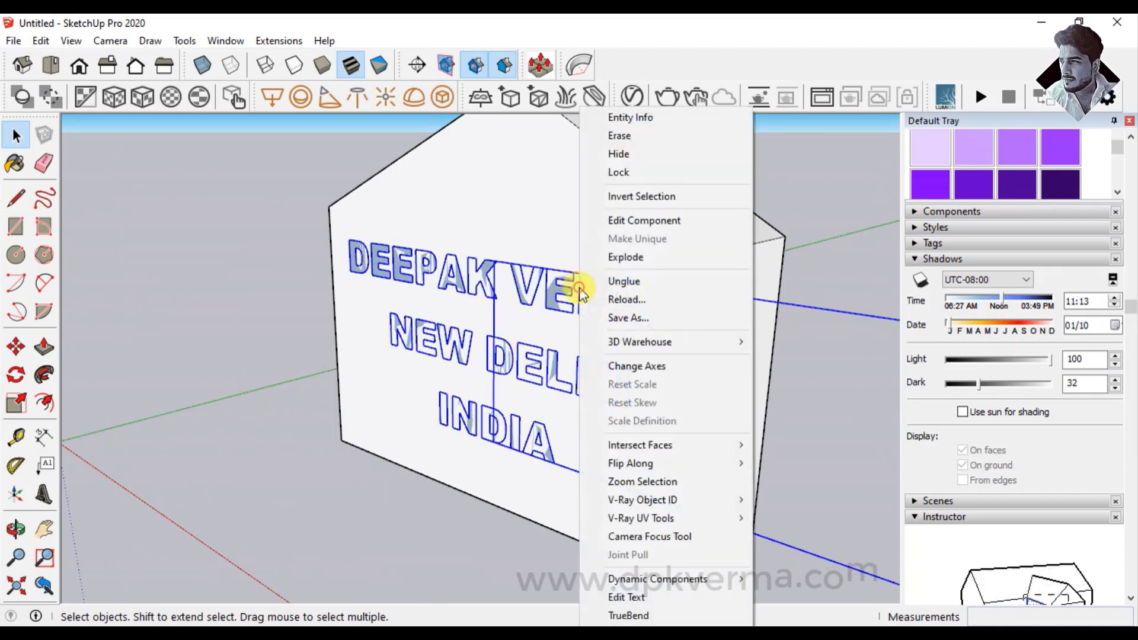
{"action": "left_click", "coordinate": [624, 260]}
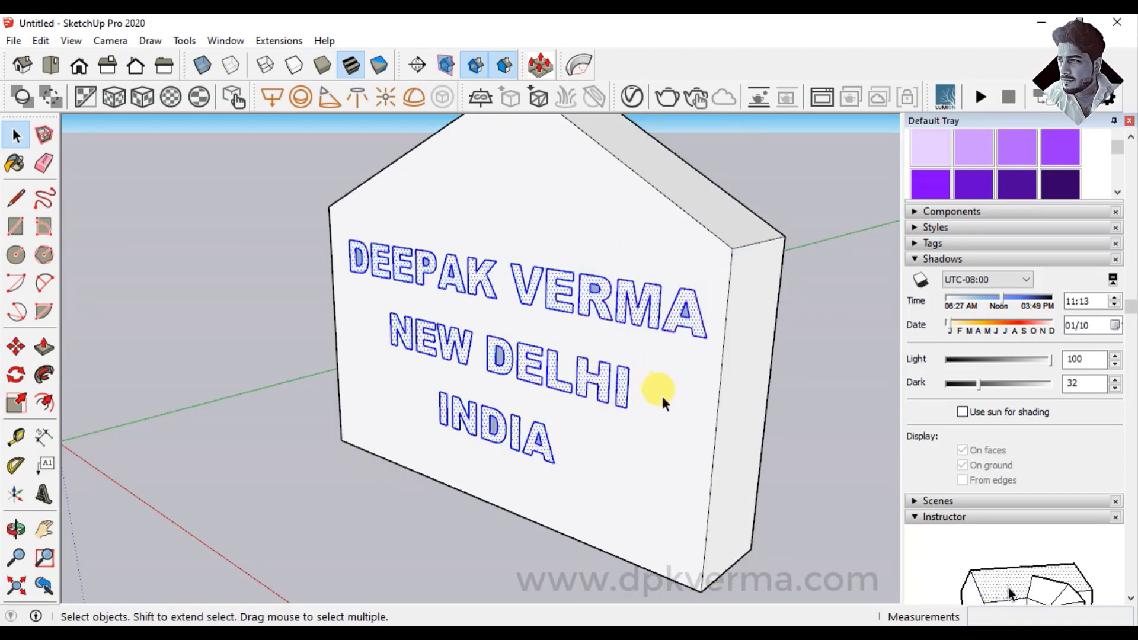
{"action": "middle_click_drag", "start_coordinate": [663, 403], "coordinate": [605, 394]}
{"action": "left_click", "coordinate": [224, 305]}
{"action": "middle_click_drag", "start_coordinate": [658, 368], "coordinate": [642, 351]}
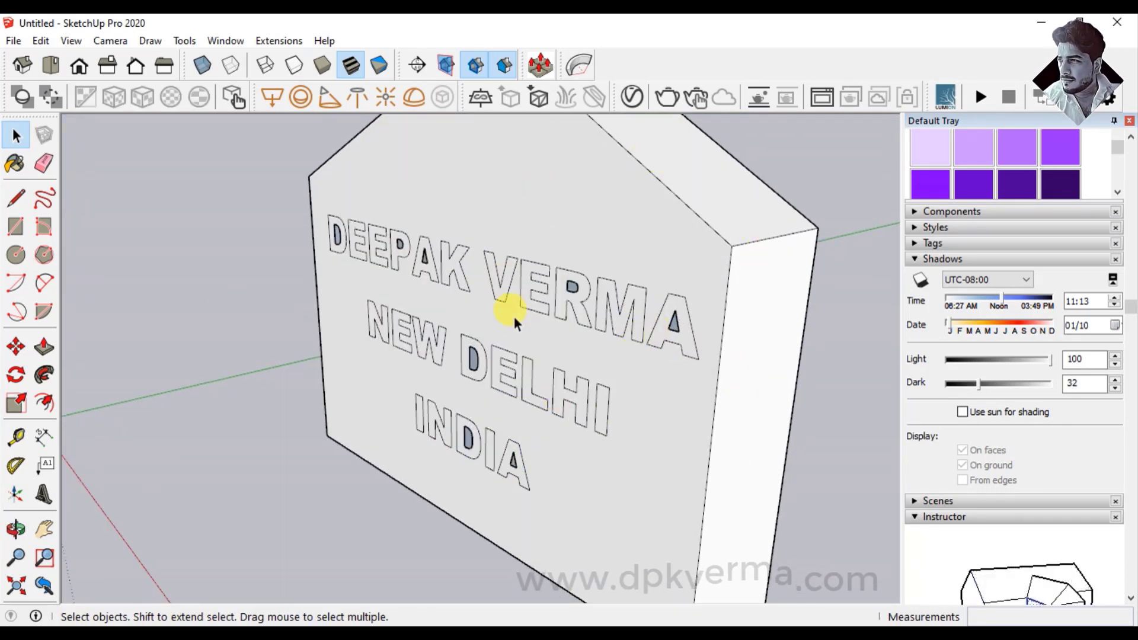
- Draw lines splitting the enclosed holes of the A and R in the surname
{"action": "scroll", "coordinate": [686, 307], "scroll_direction": "up", "scroll_amount": 2}
{"action": "scroll", "coordinate": [690, 314], "scroll_direction": "up", "scroll_amount": 2}
{"action": "scroll", "coordinate": [655, 342], "scroll_direction": "up", "scroll_amount": 2}
{"action": "mouse_move", "coordinate": [654, 343]}
{"action": "middle_mouse_down"}
{"action": "mouse_move", "coordinate": [647, 333]}
{"action": "mouse_move", "coordinate": [698, 335]}
{"action": "middle_mouse_up"}
{"action": "scroll", "coordinate": [622, 330], "scroll_direction": "down", "scroll_amount": 3}
{"action": "scroll", "coordinate": [686, 338], "scroll_direction": "up", "scroll_amount": 2}
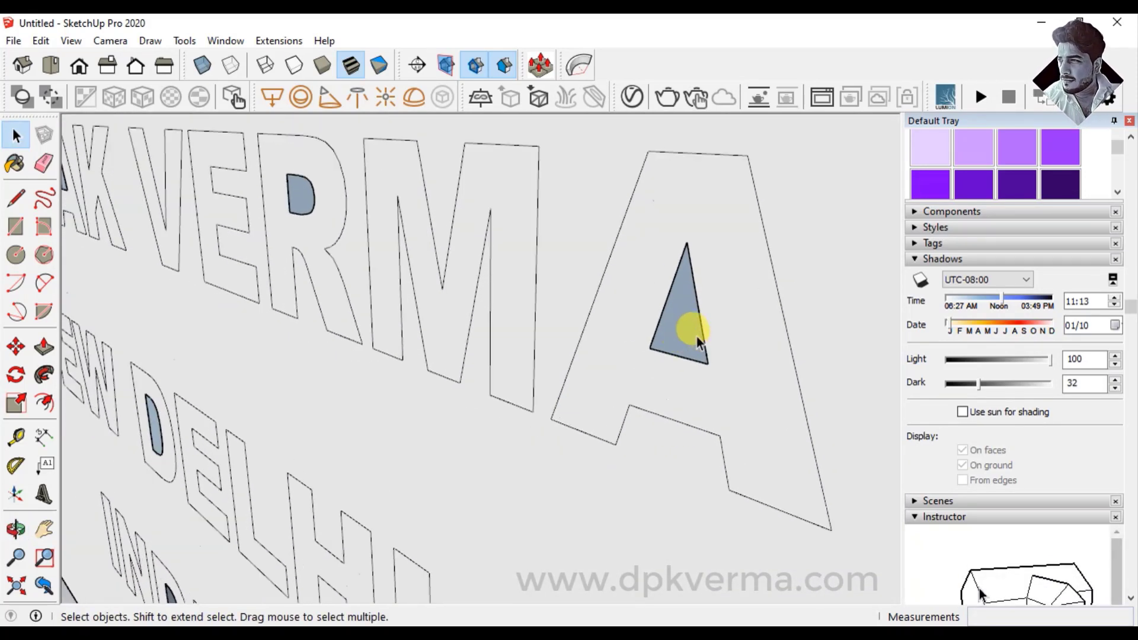
{"action": "left_click", "coordinate": [7, 205]}
{"action": "scroll", "coordinate": [682, 296], "scroll_direction": "up", "scroll_amount": 2}
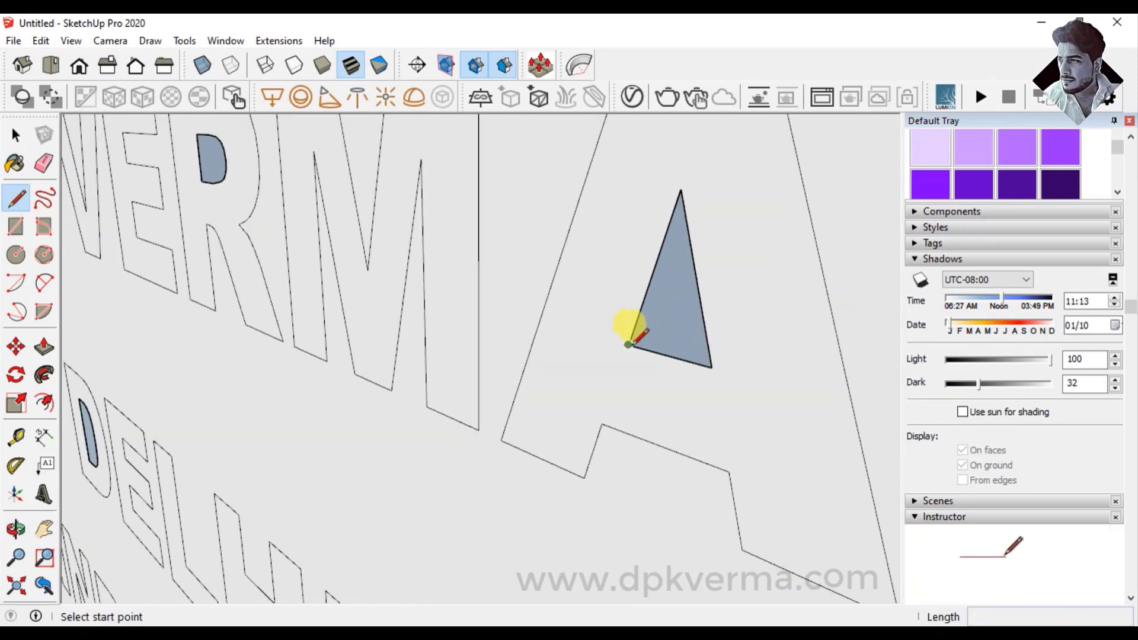
{"action": "left_click", "coordinate": [629, 345]}
{"action": "left_click", "coordinate": [703, 357]}
{"action": "scroll", "coordinate": [706, 349], "scroll_direction": "down", "scroll_amount": 2}
{"action": "scroll", "coordinate": [691, 343], "scroll_direction": "down", "scroll_amount": 2}
{"action": "scroll", "coordinate": [470, 293], "scroll_direction": "down", "scroll_amount": 2}
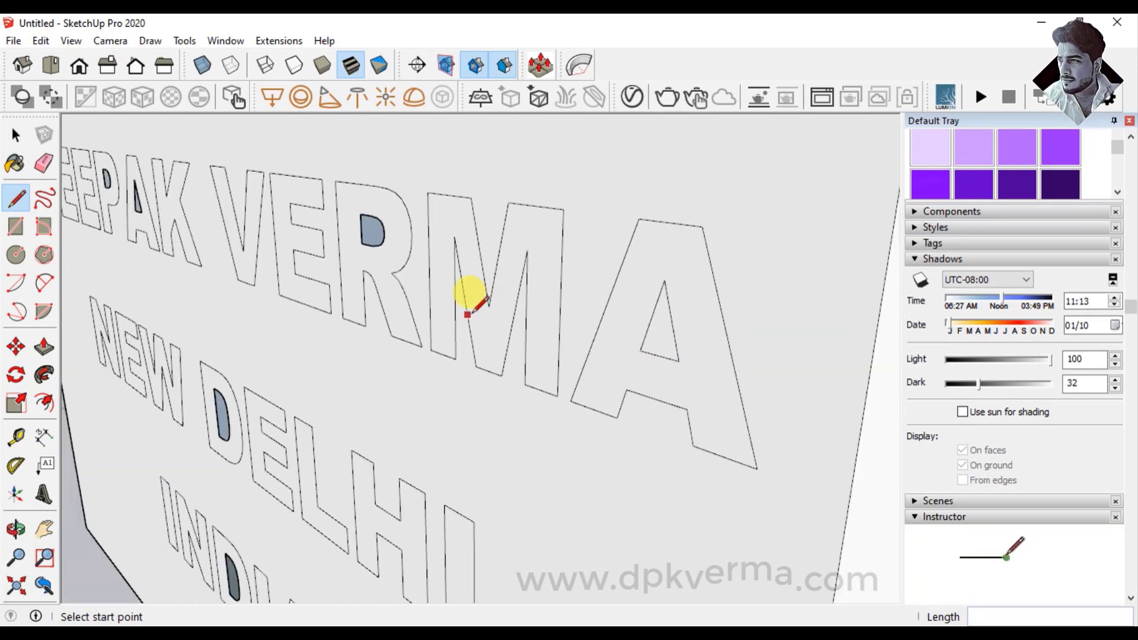
{"action": "middle_click_drag", "start_coordinate": [471, 294], "coordinate": [667, 383]}
{"action": "scroll", "coordinate": [582, 297], "scroll_direction": "up", "scroll_amount": 2}
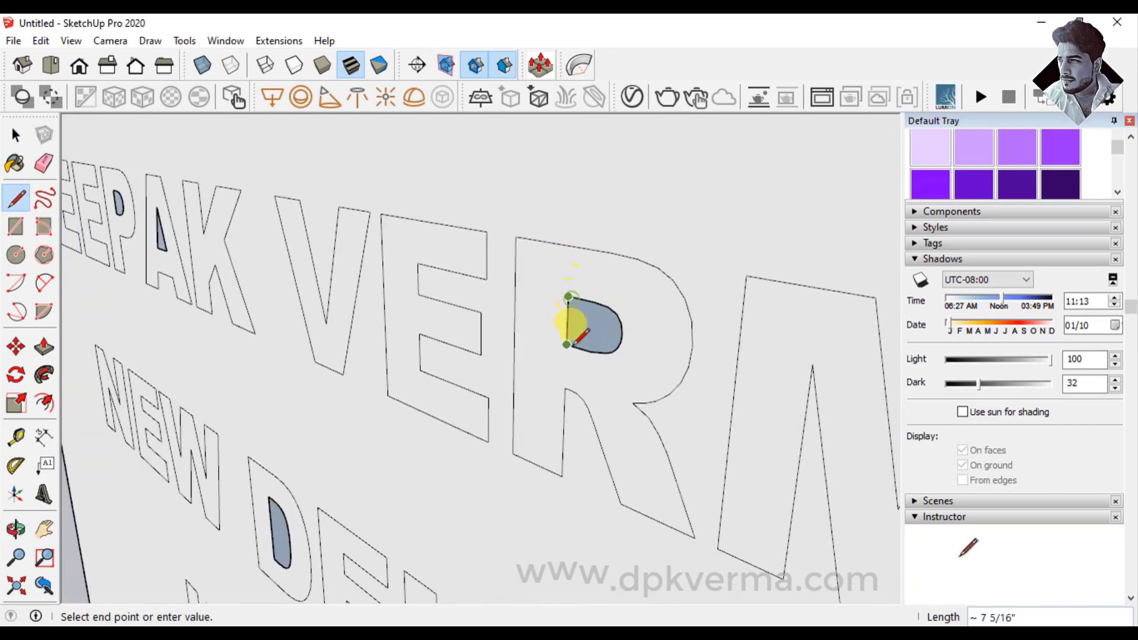
{"action": "middle_click_drag", "start_coordinate": [571, 325], "coordinate": [285, 300]}
- Split the holes of the A, P and D in the first name with lines
{"action": "scroll", "coordinate": [478, 284], "scroll_direction": "up", "scroll_amount": 2}
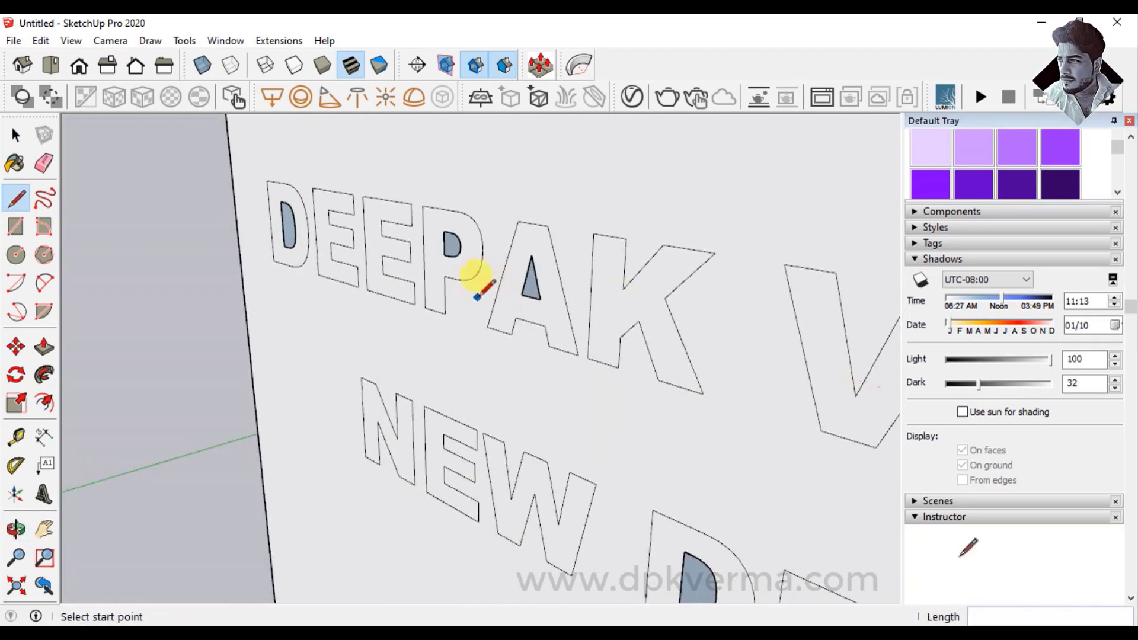
{"action": "scroll", "coordinate": [477, 296], "scroll_direction": "up", "scroll_amount": 2}
{"action": "left_click", "coordinate": [574, 221]}
{"action": "left_click", "coordinate": [556, 294]}
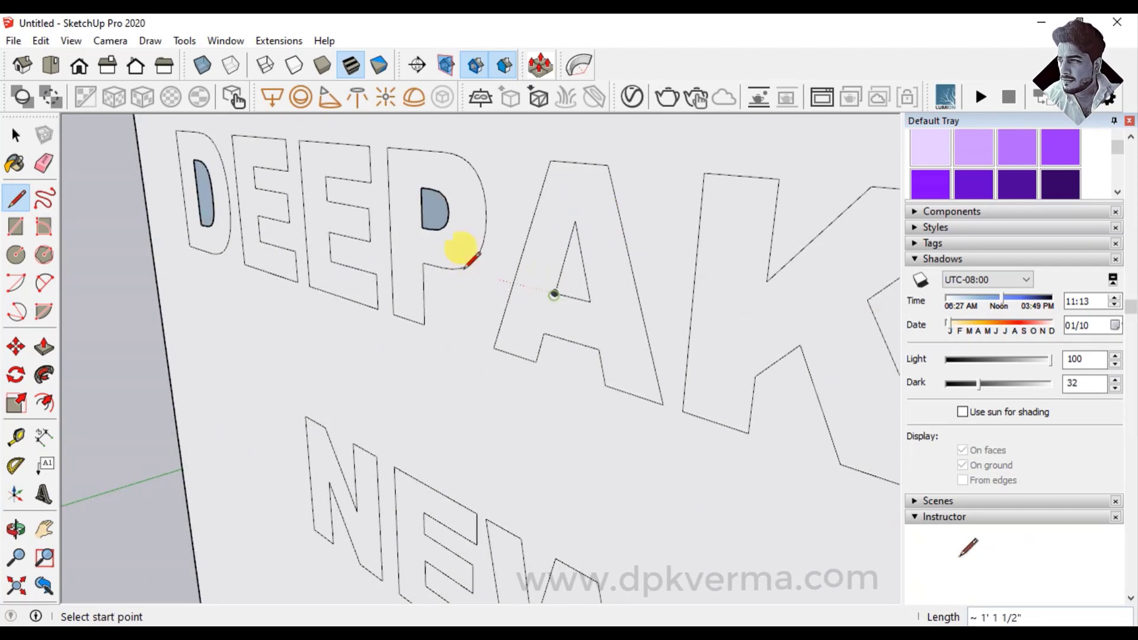
{"action": "middle_click_drag", "start_coordinate": [458, 246], "coordinate": [495, 237]}
{"action": "left_click", "coordinate": [477, 224]}
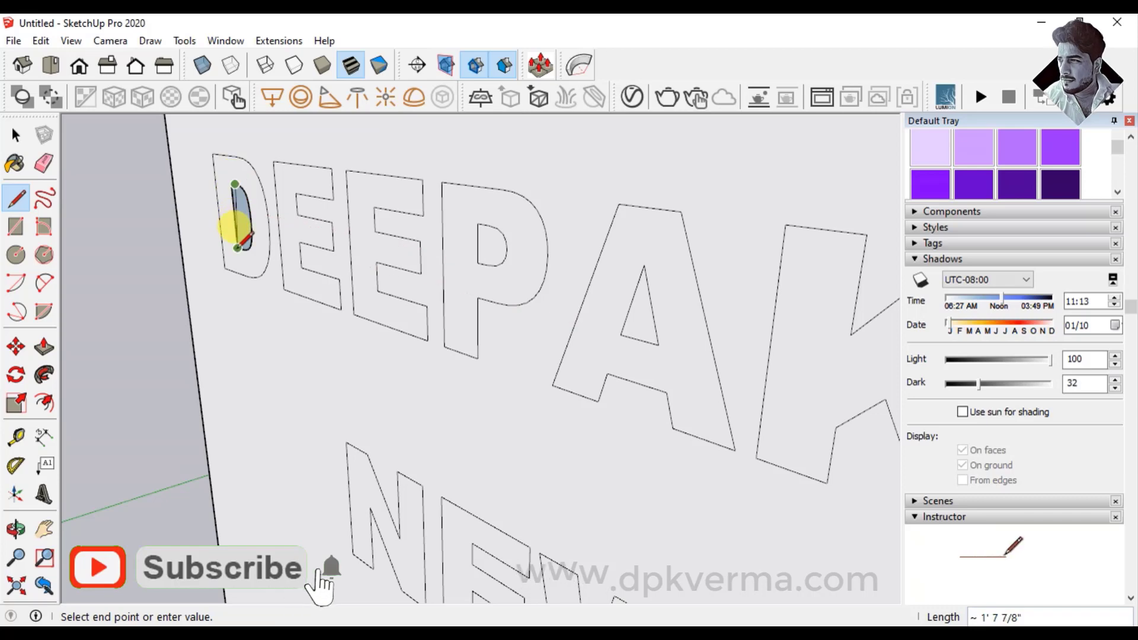
{"action": "left_click", "coordinate": [237, 247]}
{"action": "scroll", "coordinate": [232, 172], "scroll_direction": "up", "scroll_amount": 2}
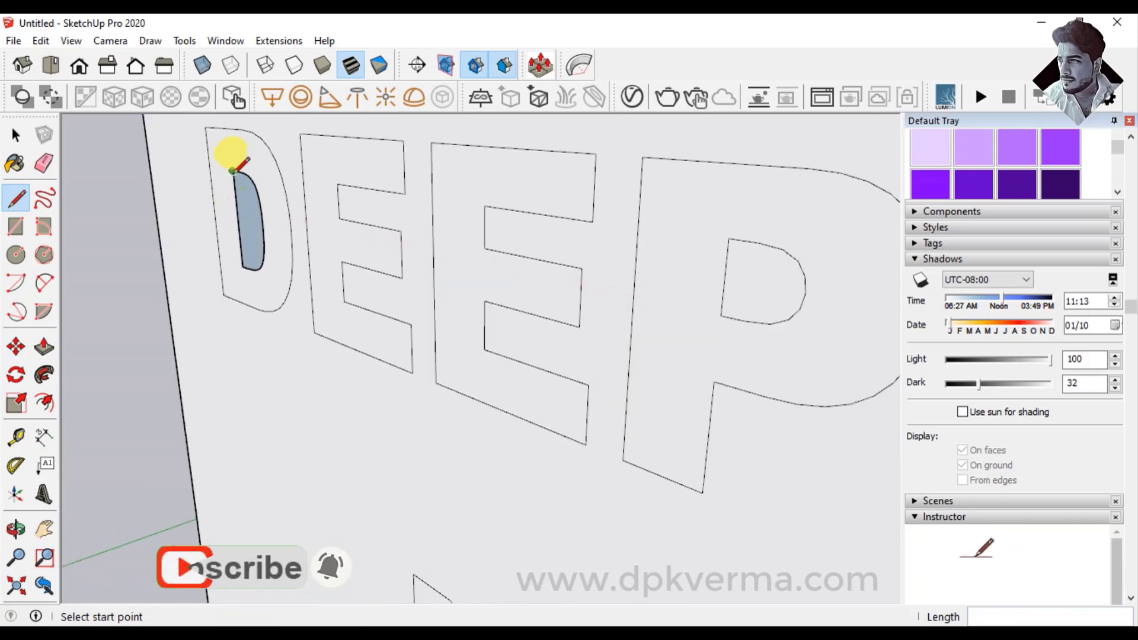
{"action": "left_click", "coordinate": [232, 170]}
{"action": "left_click", "coordinate": [240, 248]}
- Split the holes of DELHI's D and INDIA's D and A with lines
{"action": "mouse_move", "coordinate": [241, 246]}
{"action": "middle_mouse_down"}
{"action": "mouse_move", "coordinate": [454, 392]}
{"action": "mouse_move", "coordinate": [406, 343]}
{"action": "middle_mouse_up"}
{"action": "key", "text": "l"}
{"action": "scroll", "coordinate": [580, 432], "scroll_direction": "up", "scroll_amount": 2}
{"action": "scroll", "coordinate": [453, 393], "scroll_direction": "up", "scroll_amount": 2}
{"action": "scroll", "coordinate": [429, 301], "scroll_direction": "up", "scroll_amount": 2}
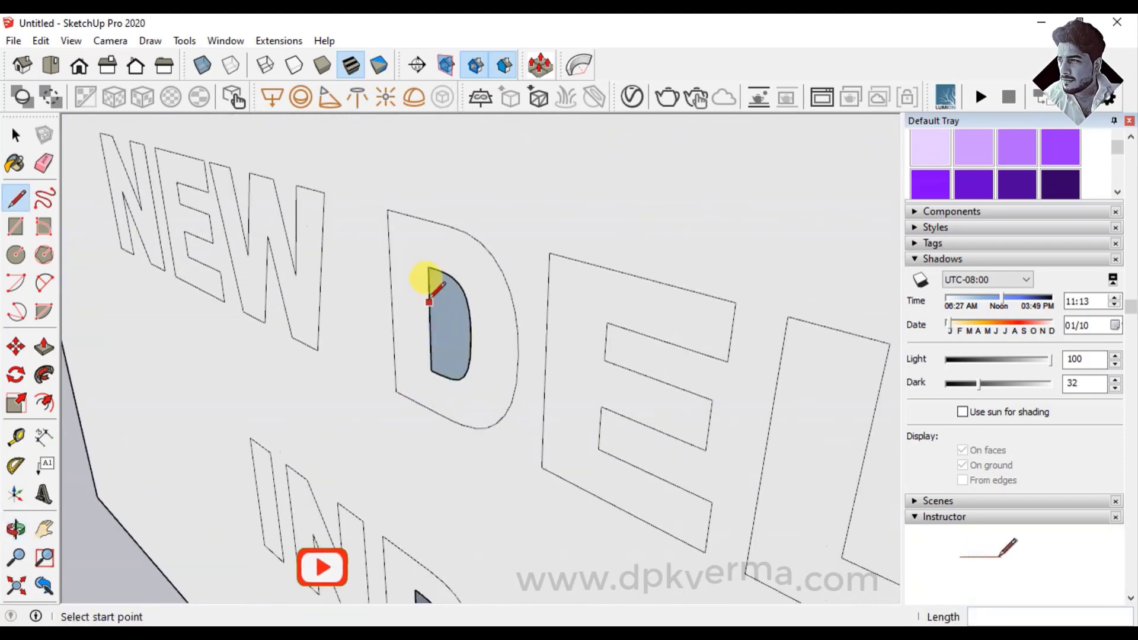
{"action": "left_click", "coordinate": [430, 355]}
{"action": "scroll", "coordinate": [432, 356], "scroll_direction": "down", "scroll_amount": 3}
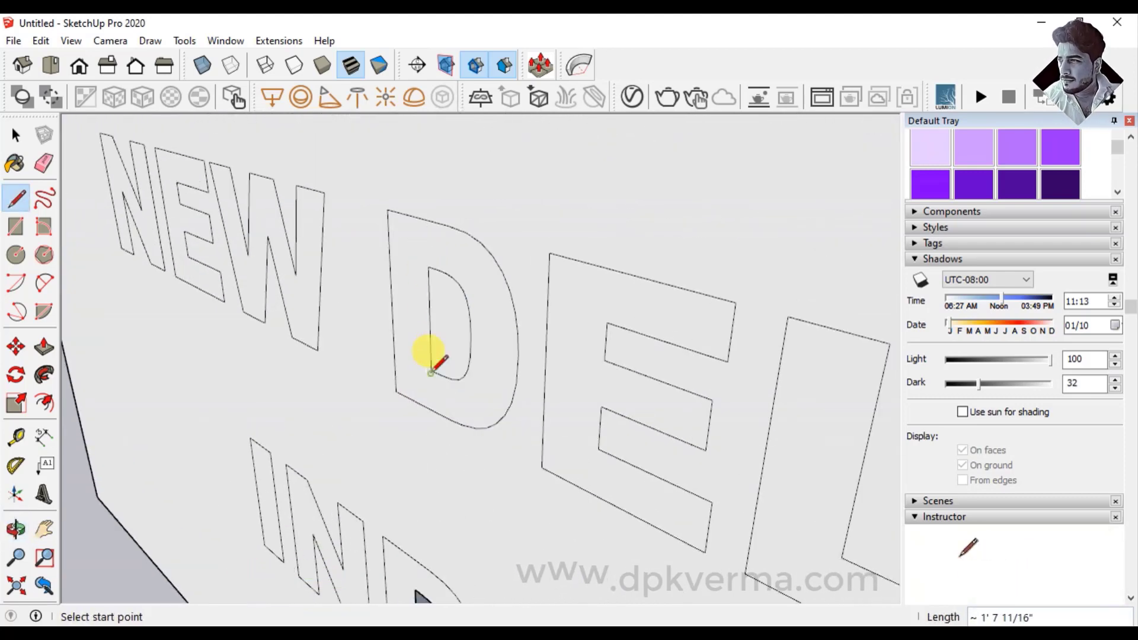
{"action": "middle_click_drag", "start_coordinate": [437, 361], "coordinate": [457, 279]}
{"action": "scroll", "coordinate": [427, 414], "scroll_direction": "up", "scroll_amount": 3}
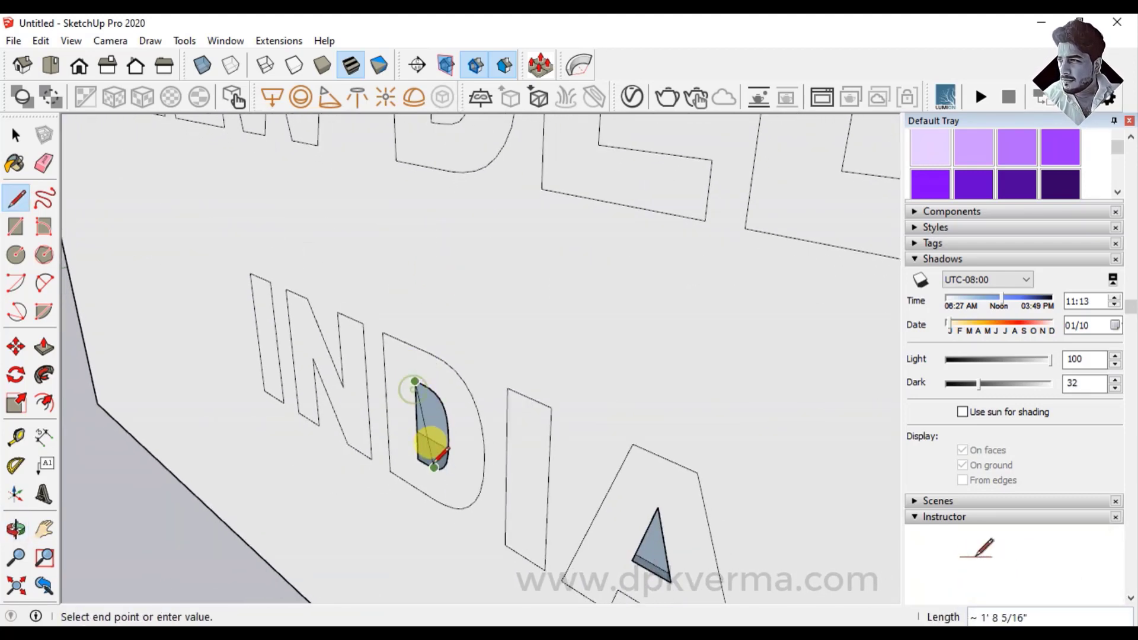
{"action": "left_click", "coordinate": [435, 467]}
{"action": "scroll", "coordinate": [415, 451], "scroll_direction": "down", "scroll_amount": 3}
{"action": "middle_click_drag", "start_coordinate": [407, 440], "coordinate": [483, 300]}
{"action": "scroll", "coordinate": [482, 326], "scroll_direction": "up", "scroll_amount": 3}
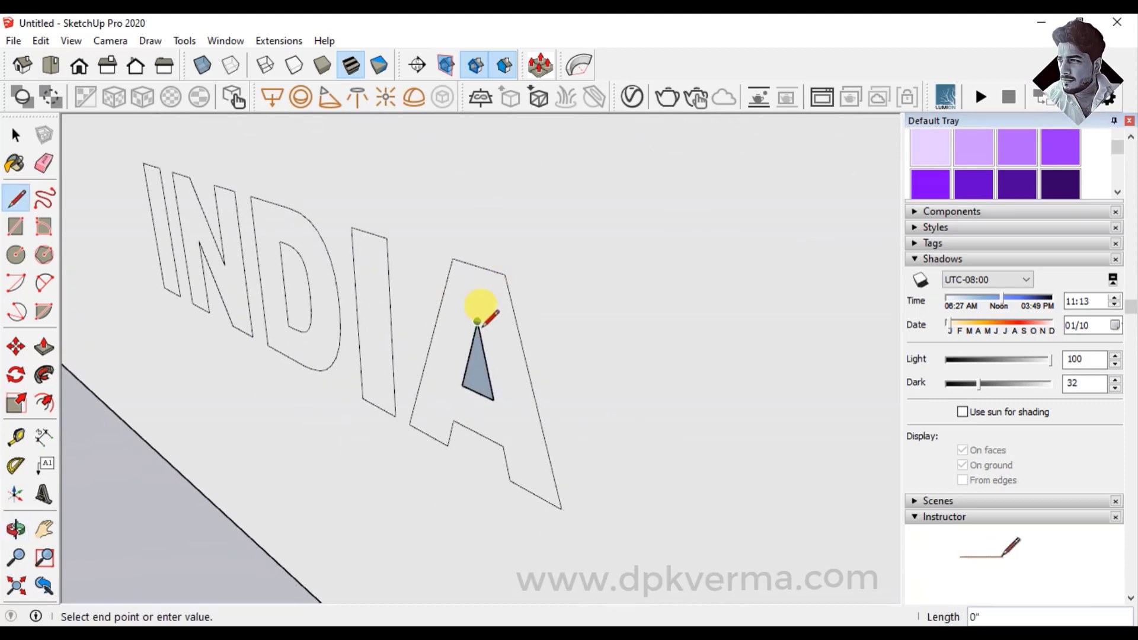
{"action": "left_click", "coordinate": [466, 382]}
{"action": "scroll", "coordinate": [534, 394], "scroll_direction": "down", "scroll_amount": 3}
{"action": "mouse_move", "coordinate": [534, 394]}
{"action": "middle_mouse_down"}
{"action": "mouse_move", "coordinate": [610, 318]}
{"action": "mouse_move", "coordinate": [546, 425]}
{"action": "mouse_move", "coordinate": [564, 384]}
{"action": "mouse_move", "coordinate": [559, 406]}
{"action": "middle_mouse_up"}
{"action": "scroll", "coordinate": [603, 385], "scroll_direction": "up", "scroll_amount": 3}
{"action": "scroll", "coordinate": [599, 356], "scroll_direction": "up", "scroll_amount": 2}
{"action": "left_click", "coordinate": [15, 135]}
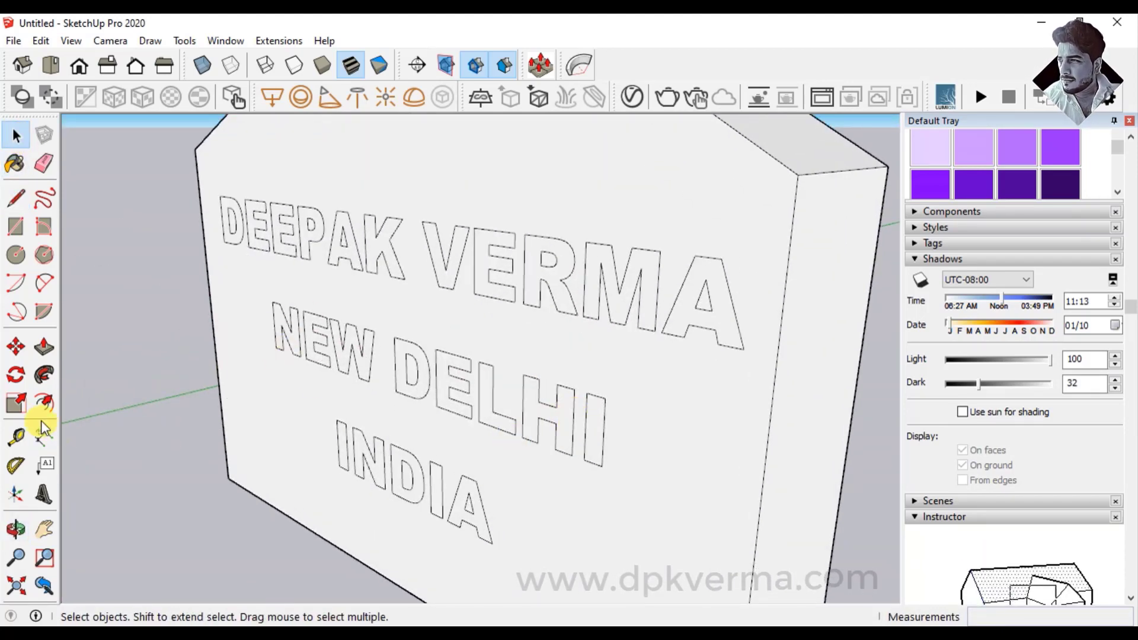
- Push the first letter D into the slab to set the engraving depth
{"action": "left_click", "coordinate": [44, 347]}
{"action": "scroll", "coordinate": [163, 228], "scroll_direction": "up", "scroll_amount": 5}
{"action": "scroll", "coordinate": [253, 223], "scroll_direction": "up", "scroll_amount": 3}
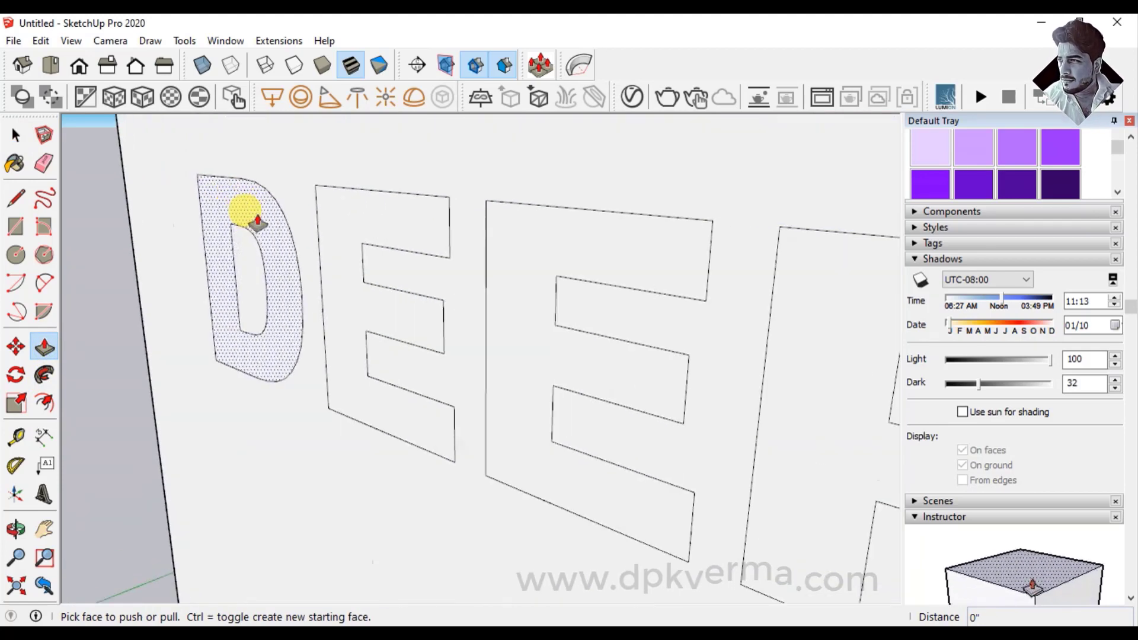
{"action": "scroll", "coordinate": [258, 222], "scroll_direction": "up", "scroll_amount": 2}
{"action": "left_click_drag", "start_coordinate": [233, 214], "coordinate": [248, 200]}
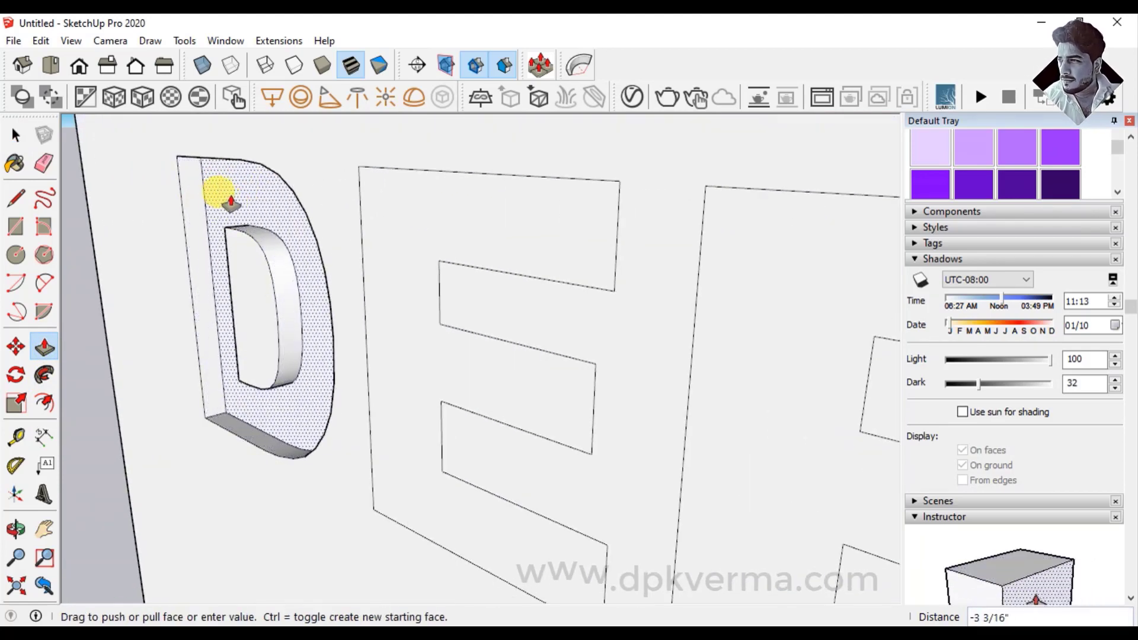
{"action": "left_click", "coordinate": [248, 200]}
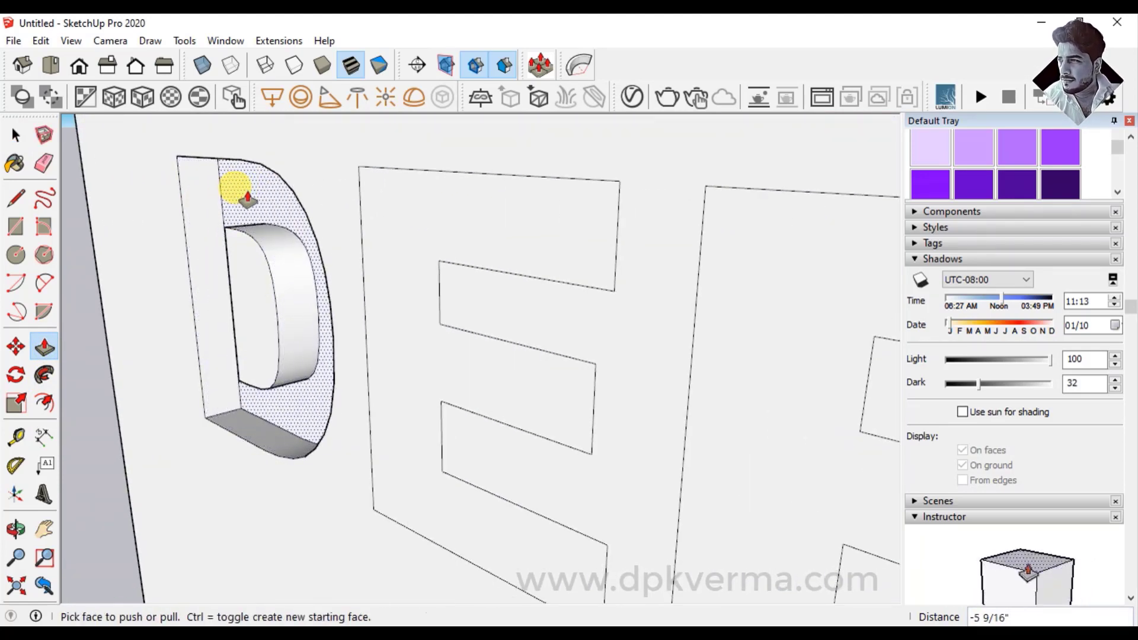
{"action": "scroll", "coordinate": [386, 363], "scroll_direction": "down", "scroll_amount": 3}
{"action": "scroll", "coordinate": [394, 331], "scroll_direction": "down", "scroll_amount": 2}
{"action": "scroll", "coordinate": [411, 362], "scroll_direction": "down", "scroll_amount": 2}
{"action": "middle_click_drag", "start_coordinate": [409, 363], "coordinate": [272, 292]}
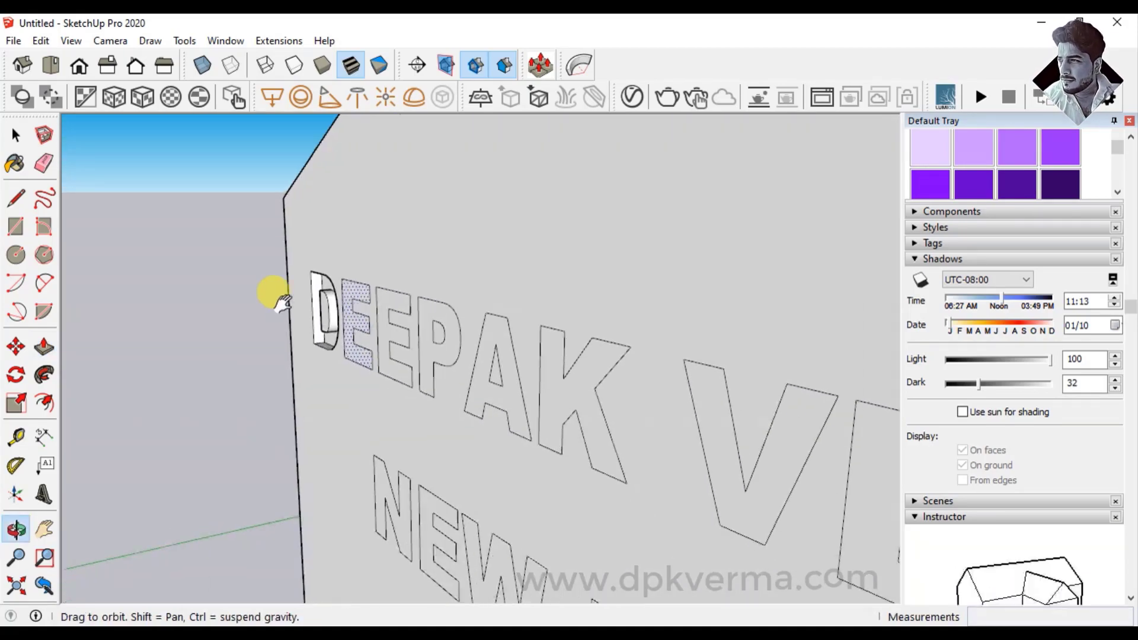
{"action": "mouse_move", "coordinate": [381, 368]}
{"action": "middle_mouse_down"}
{"action": "mouse_move", "coordinate": [516, 363]}
{"action": "mouse_move", "coordinate": [208, 287]}
{"action": "mouse_move", "coordinate": [305, 305]}
{"action": "middle_mouse_up"}
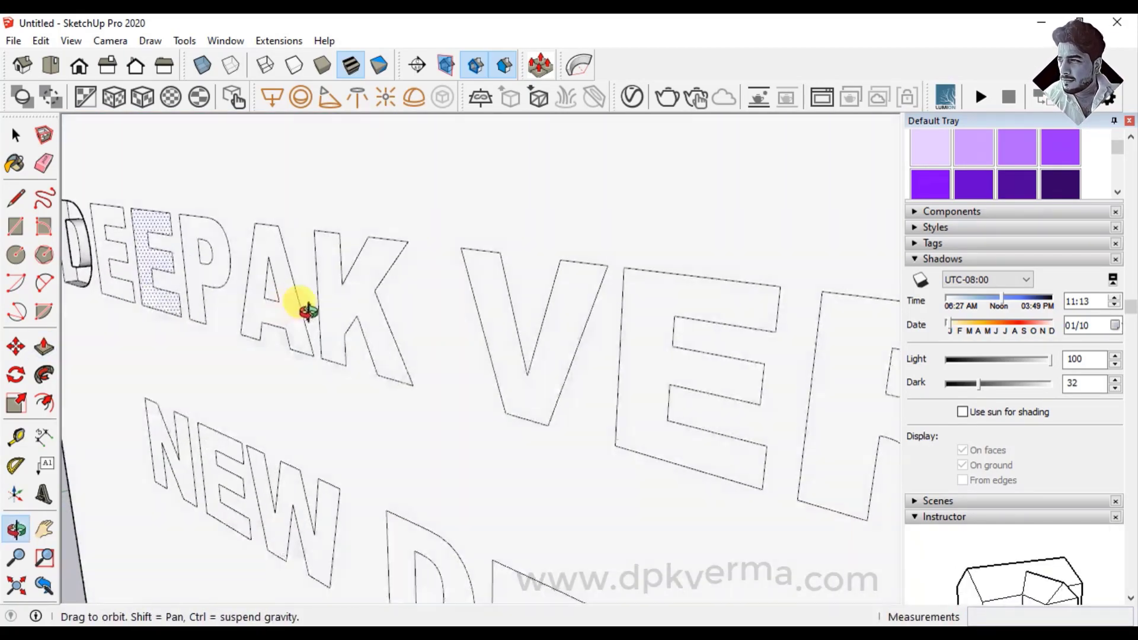
{"action": "scroll", "coordinate": [356, 331], "scroll_direction": "down", "scroll_amount": 3}
{"action": "scroll", "coordinate": [220, 297], "scroll_direction": "up", "scroll_amount": 3}
{"action": "scroll", "coordinate": [212, 289], "scroll_direction": "up", "scroll_amount": 2}
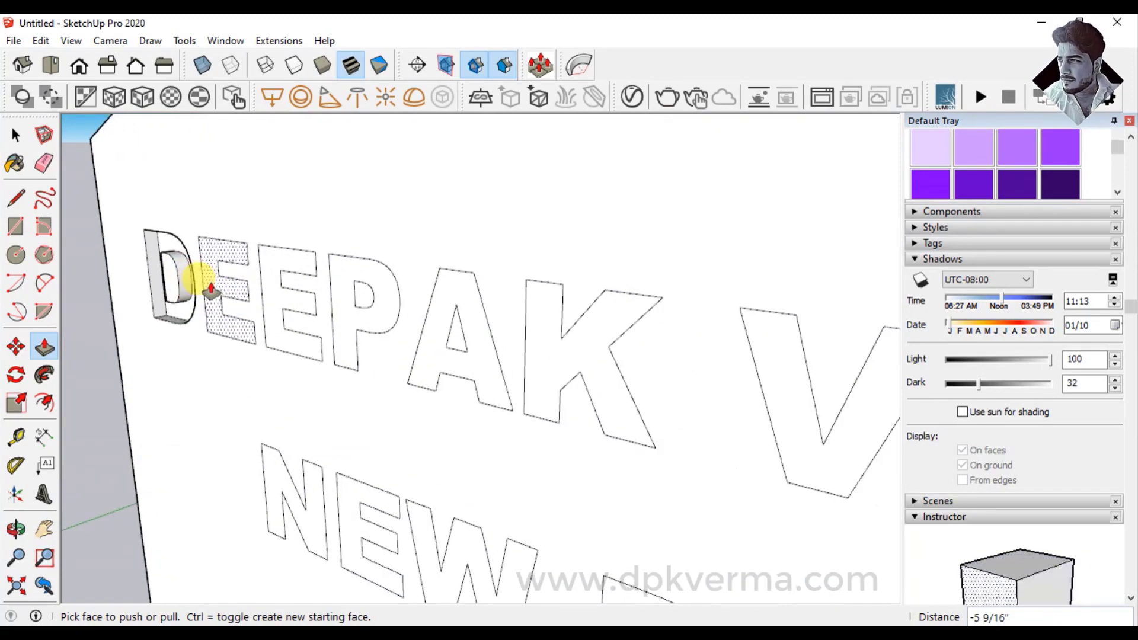
- Push the letters E, E, P, A, K, V, R and M in to the same depth
{"action": "double_click", "coordinate": [214, 291]}
{"action": "left_click", "coordinate": [277, 267]}
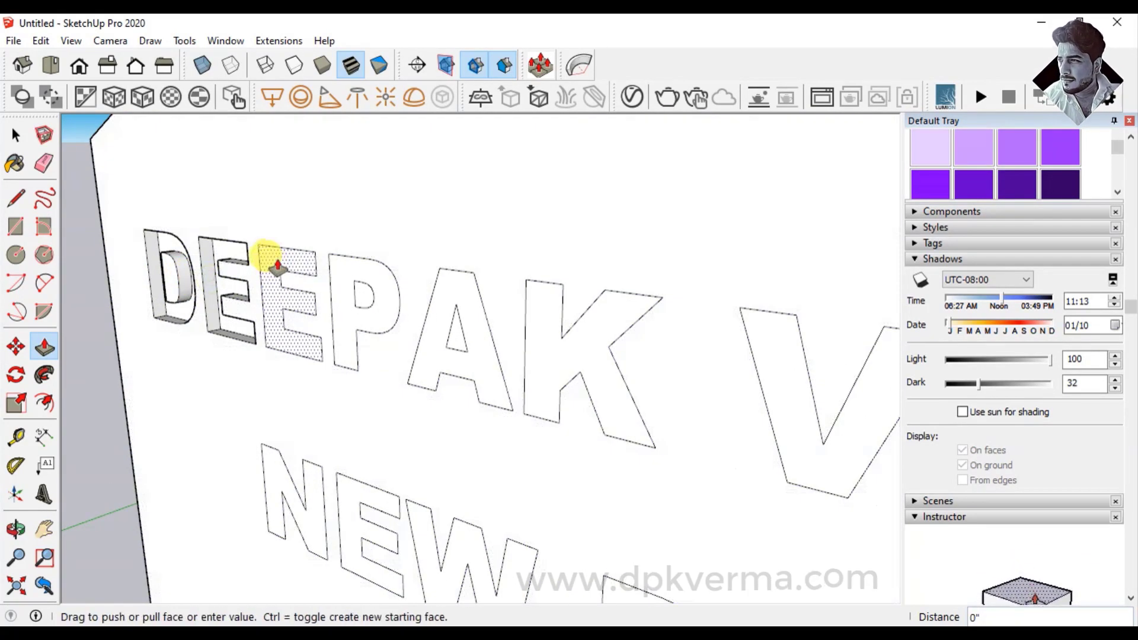
{"action": "double_click", "coordinate": [341, 267]}
{"action": "double_click", "coordinate": [446, 296]}
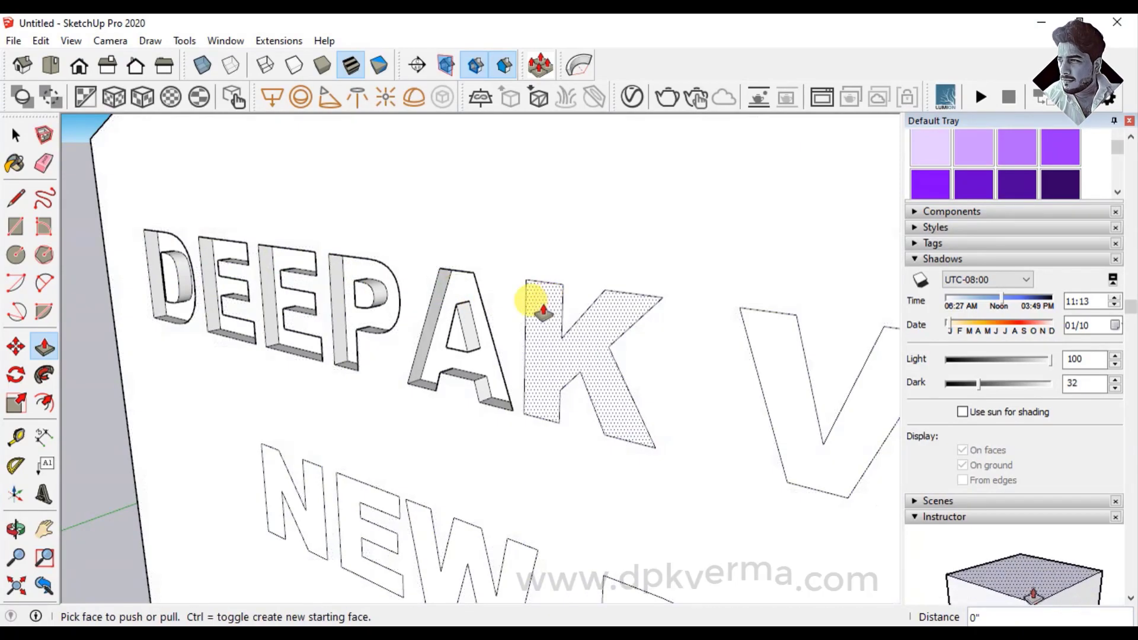
{"action": "double_click", "coordinate": [544, 312]}
{"action": "double_click", "coordinate": [778, 362]}
{"action": "scroll", "coordinate": [804, 415], "scroll_direction": "down", "scroll_amount": 5}
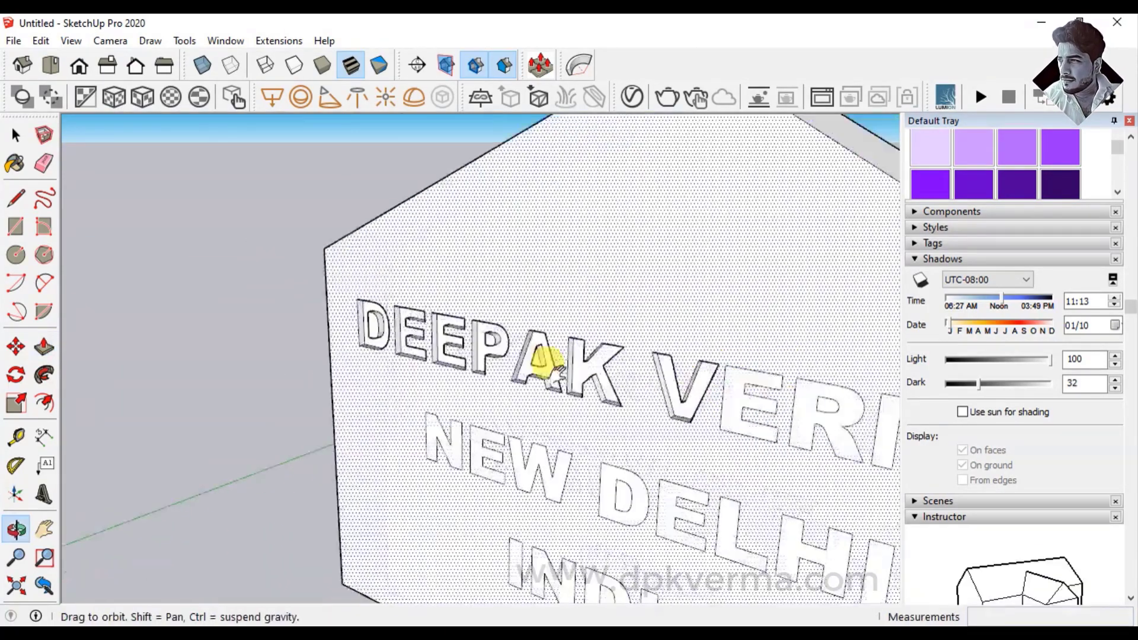
{"action": "middle_click_drag", "start_coordinate": [541, 364], "coordinate": [389, 300]}
{"action": "double_click", "coordinate": [472, 303]}
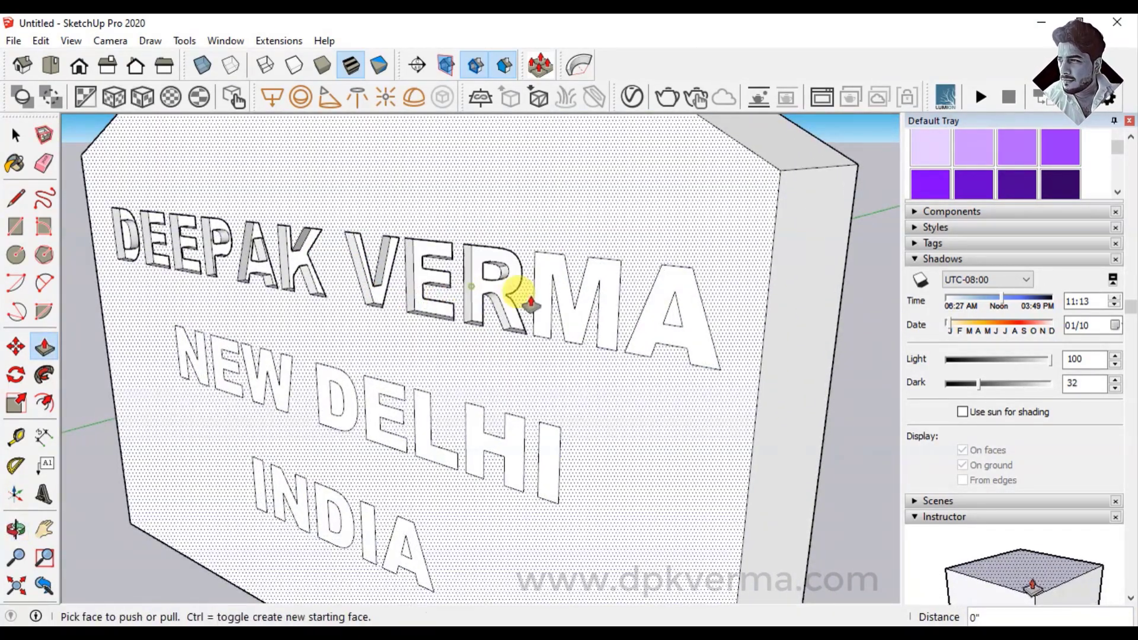
{"action": "double_click", "coordinate": [542, 291]}
- Sink the final A of the surname into the slab to matching depth
{"action": "left_click", "coordinate": [658, 293]}
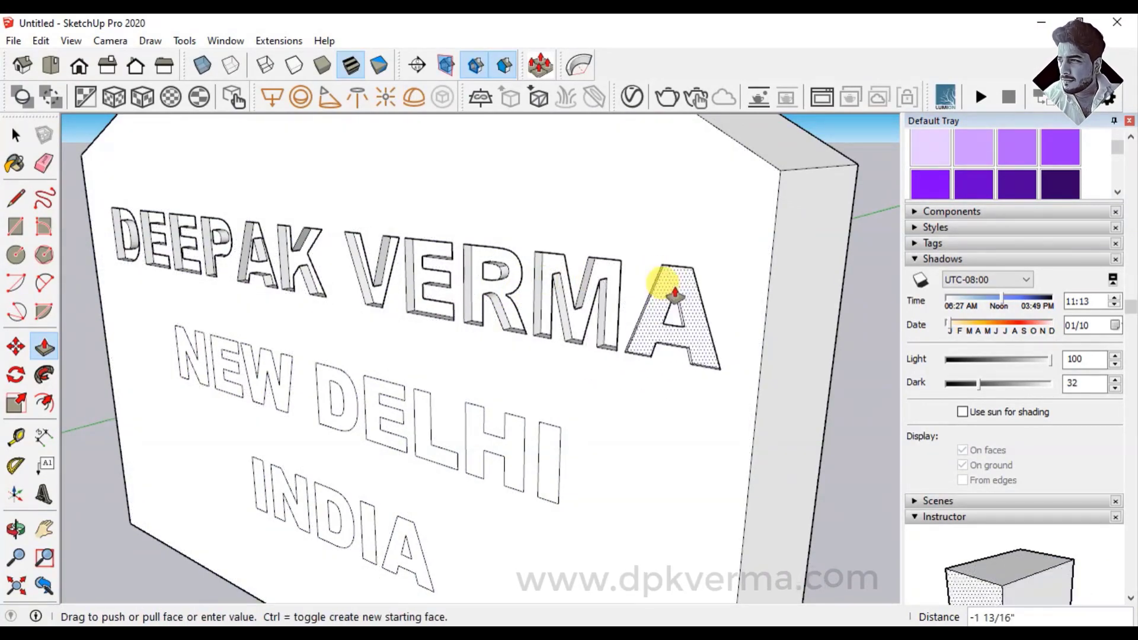
{"action": "middle_click_drag", "start_coordinate": [695, 292], "coordinate": [551, 401]}
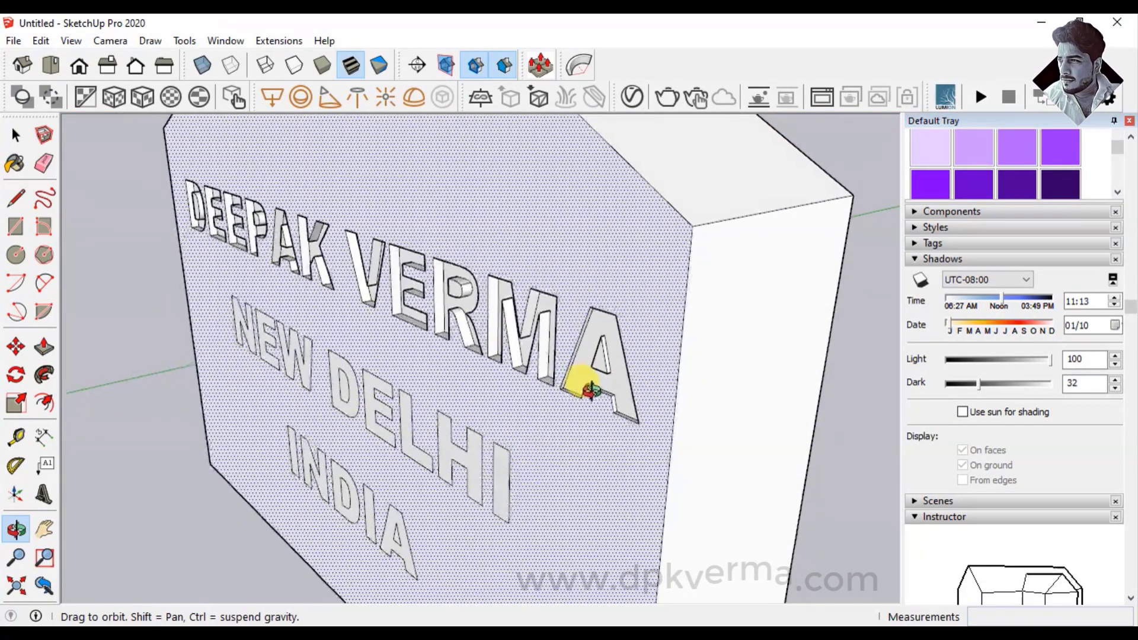
{"action": "scroll", "coordinate": [564, 409], "scroll_direction": "up", "scroll_amount": 2}
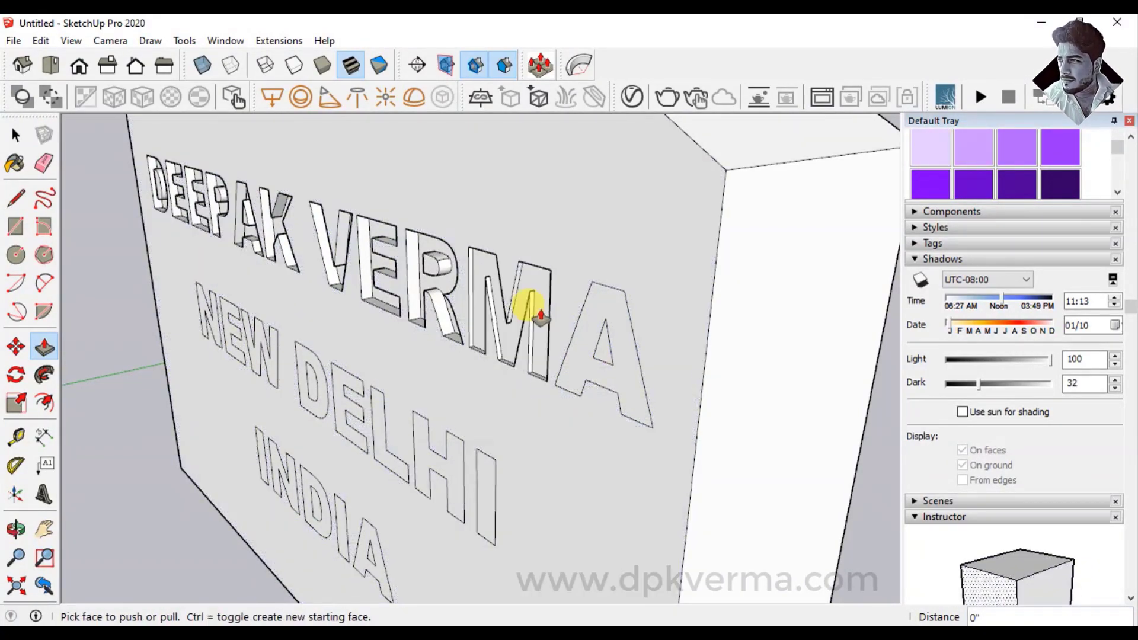
{"action": "scroll", "coordinate": [457, 329], "scroll_direction": "up", "scroll_amount": 3}
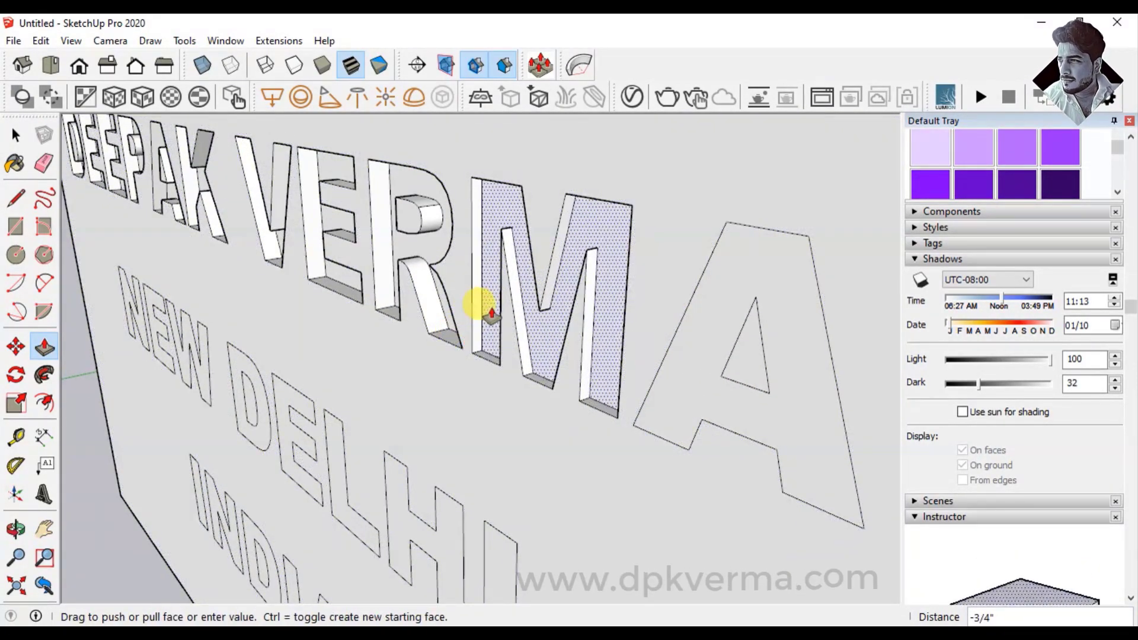
{"action": "left_click", "coordinate": [495, 307]}
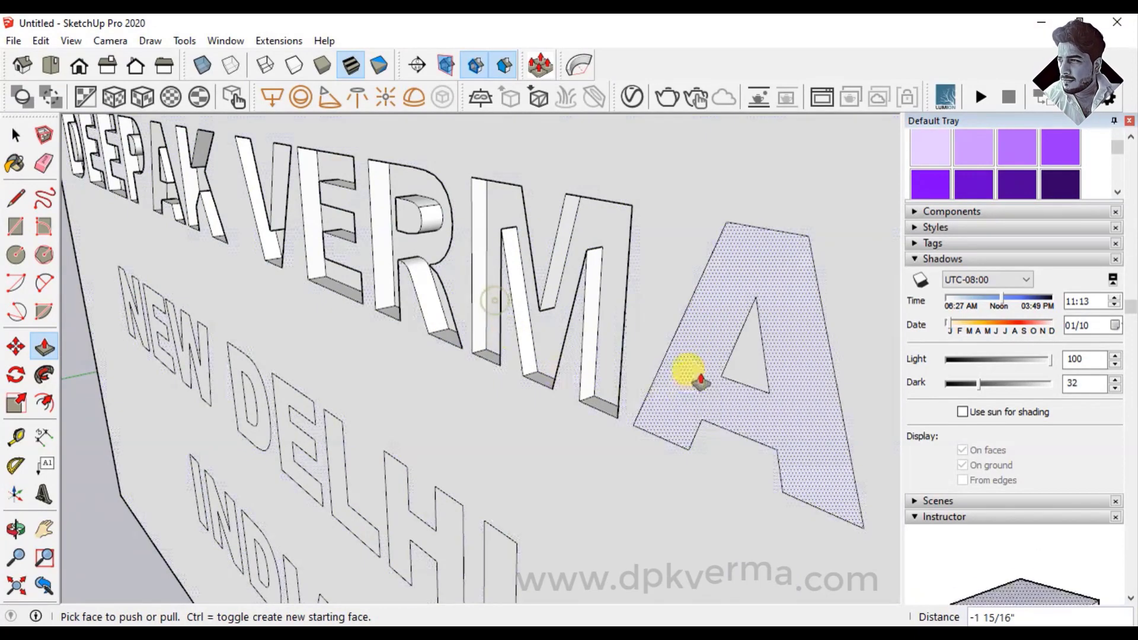
{"action": "double_click", "coordinate": [698, 375]}
{"action": "left_click_drag", "start_coordinate": [674, 403], "coordinate": [685, 389]}
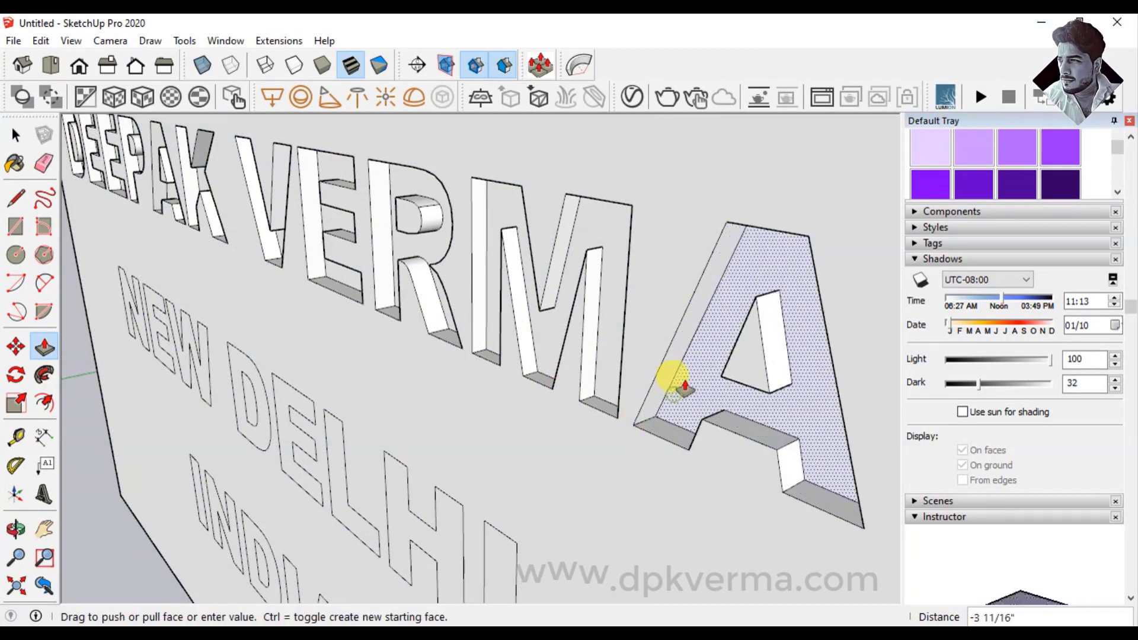
{"action": "left_click", "coordinate": [686, 388]}
{"action": "scroll", "coordinate": [682, 391], "scroll_direction": "down", "scroll_amount": 2}
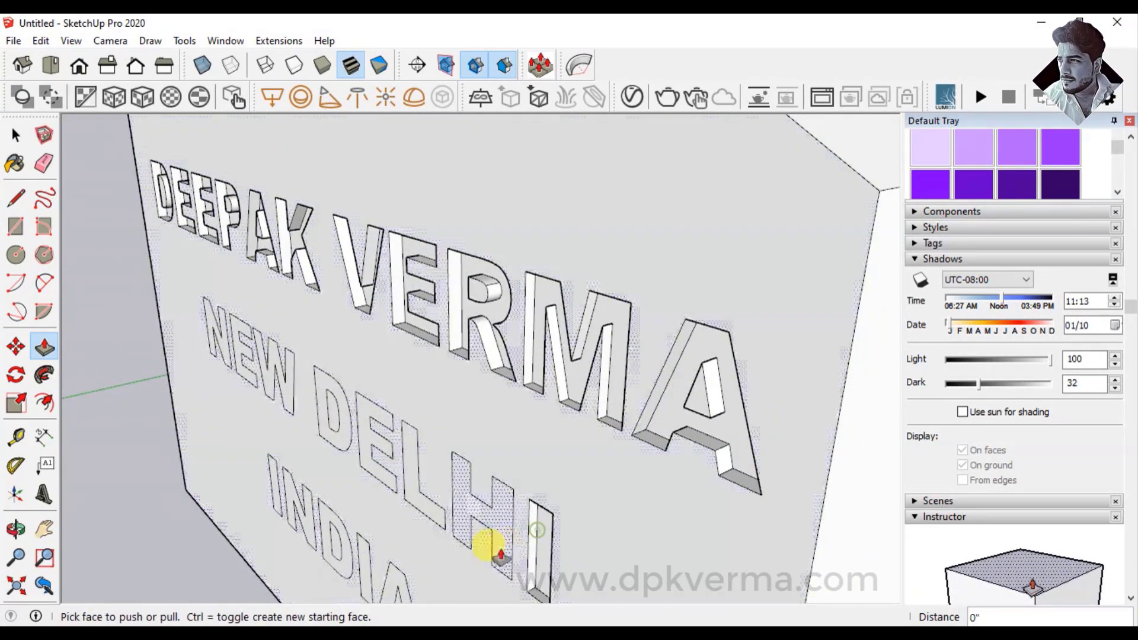
- Engrave the H, L, E and D of DELHI to the name's depth
{"action": "scroll", "coordinate": [501, 554], "scroll_direction": "up", "scroll_amount": 3}
{"action": "double_click", "coordinate": [501, 522]}
{"action": "double_click", "coordinate": [363, 437]}
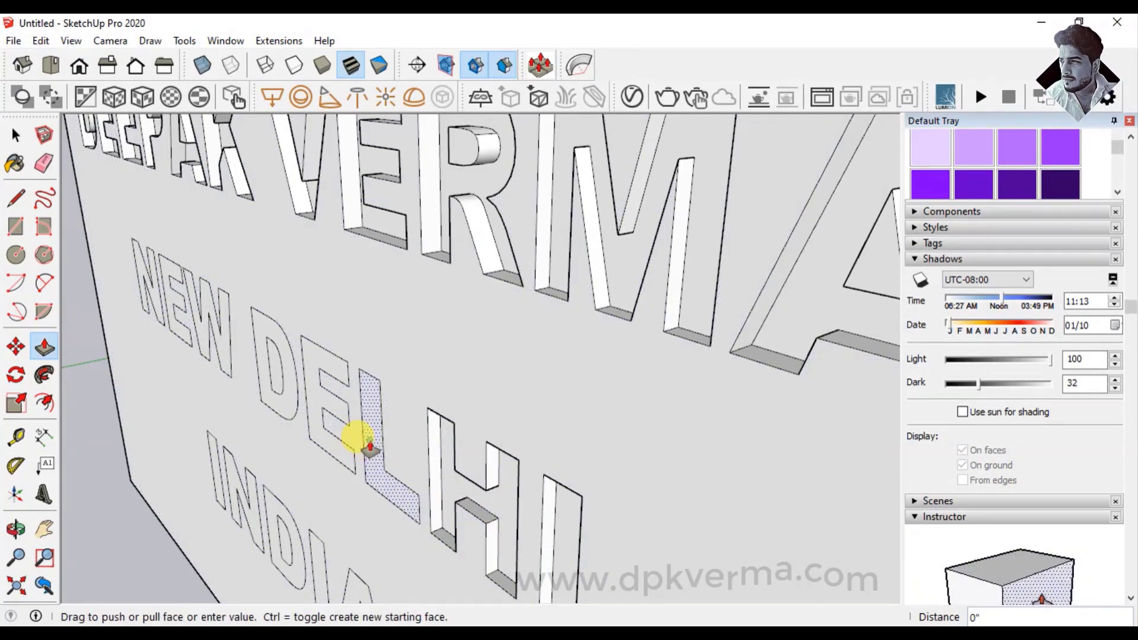
{"action": "double_click", "coordinate": [322, 412]}
{"action": "scroll", "coordinate": [267, 386], "scroll_direction": "up", "scroll_amount": 2}
{"action": "double_click", "coordinate": [261, 343]}
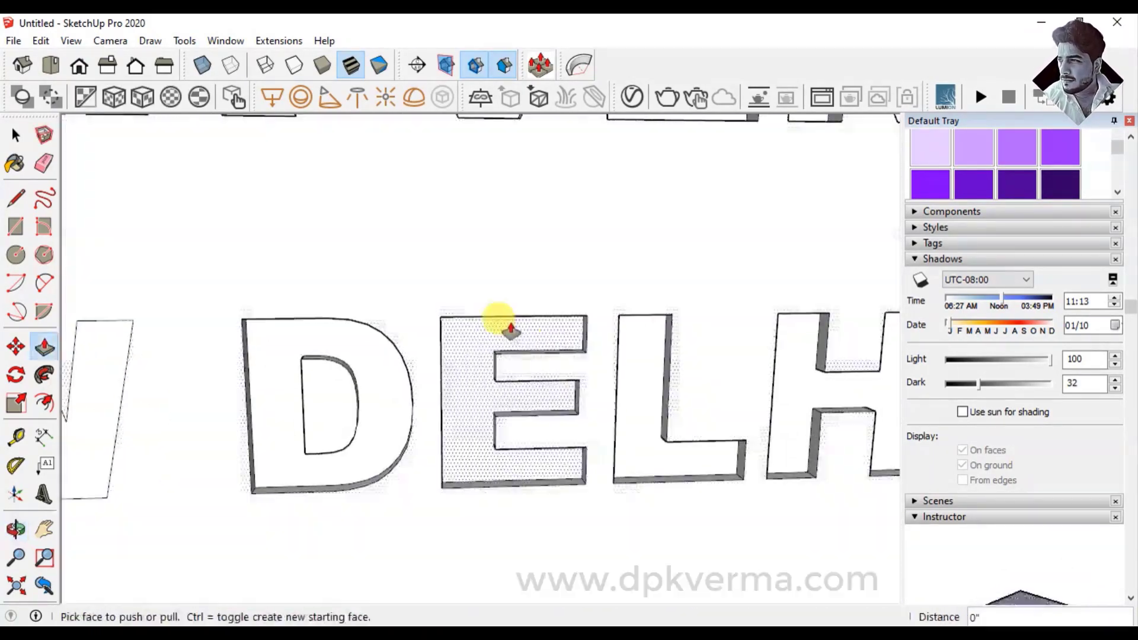
- Engrave the W, E and N of NEW to the same depth
{"action": "middle_click_drag", "start_coordinate": [172, 326], "coordinate": [288, 399]}
{"action": "scroll", "coordinate": [620, 373], "scroll_direction": "up", "scroll_amount": 2}
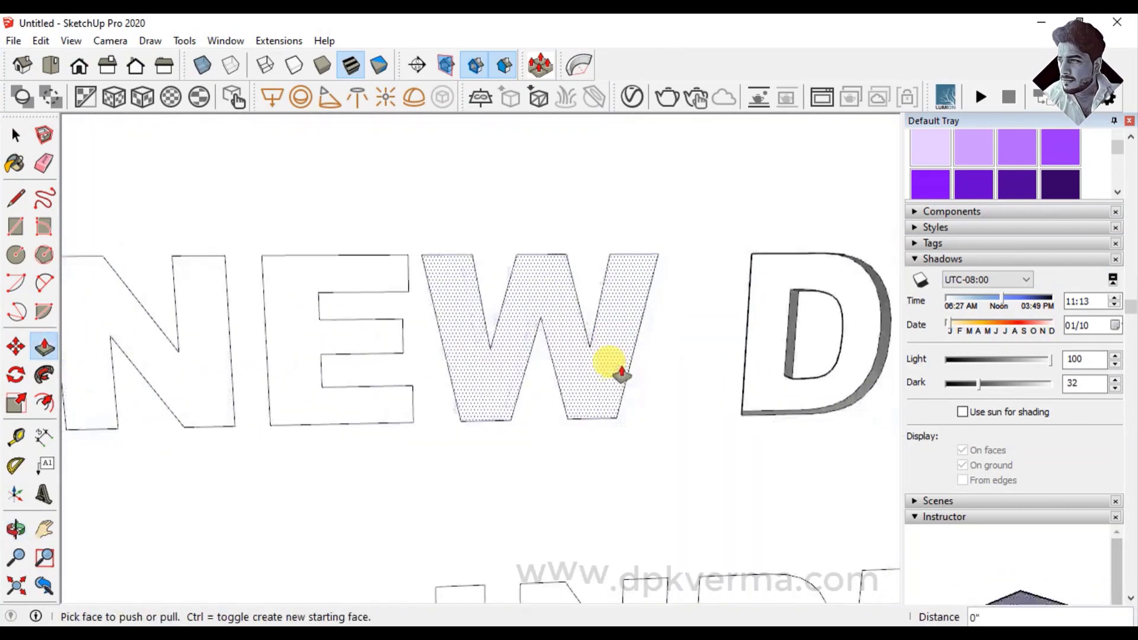
{"action": "middle_click_drag", "start_coordinate": [620, 373], "coordinate": [508, 436]}
{"action": "left_click", "coordinate": [564, 412]}
{"action": "left_click", "coordinate": [470, 412]}
{"action": "left_click", "coordinate": [330, 385]}
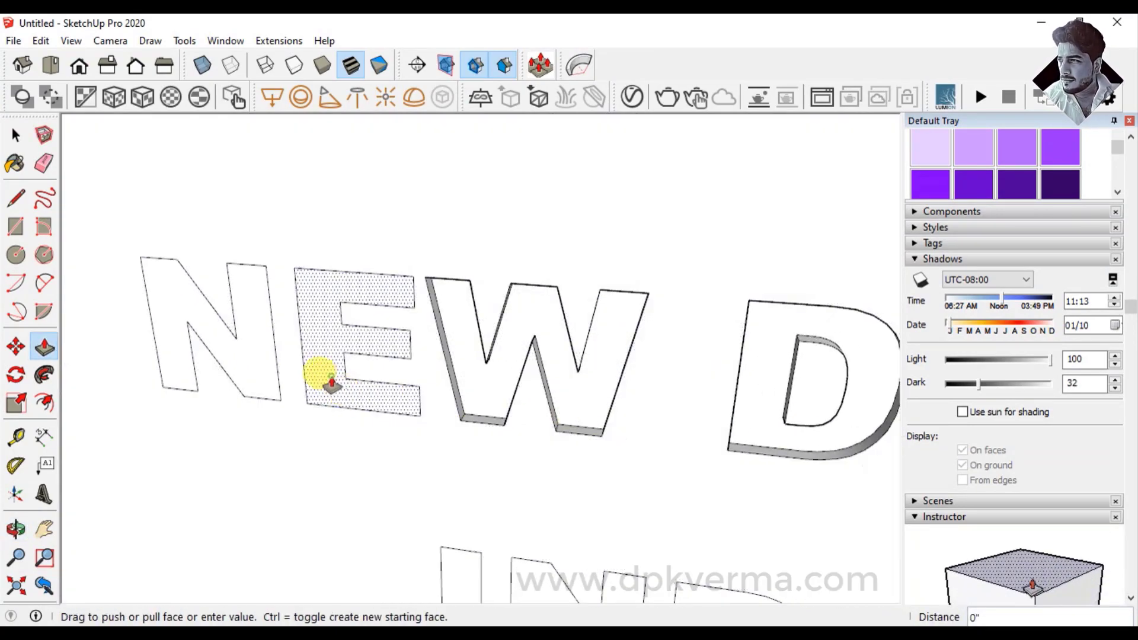
{"action": "left_click", "coordinate": [468, 418]}
{"action": "double_click", "coordinate": [226, 350]}
{"action": "scroll", "coordinate": [407, 412], "scroll_direction": "down", "scroll_amount": 3}
- Engrave the I, N and A letters of INDIA to the same depth
{"action": "mouse_move", "coordinate": [406, 412]}
{"action": "middle_mouse_down"}
{"action": "mouse_move", "coordinate": [508, 465]}
{"action": "mouse_move", "coordinate": [385, 388]}
{"action": "middle_mouse_up"}
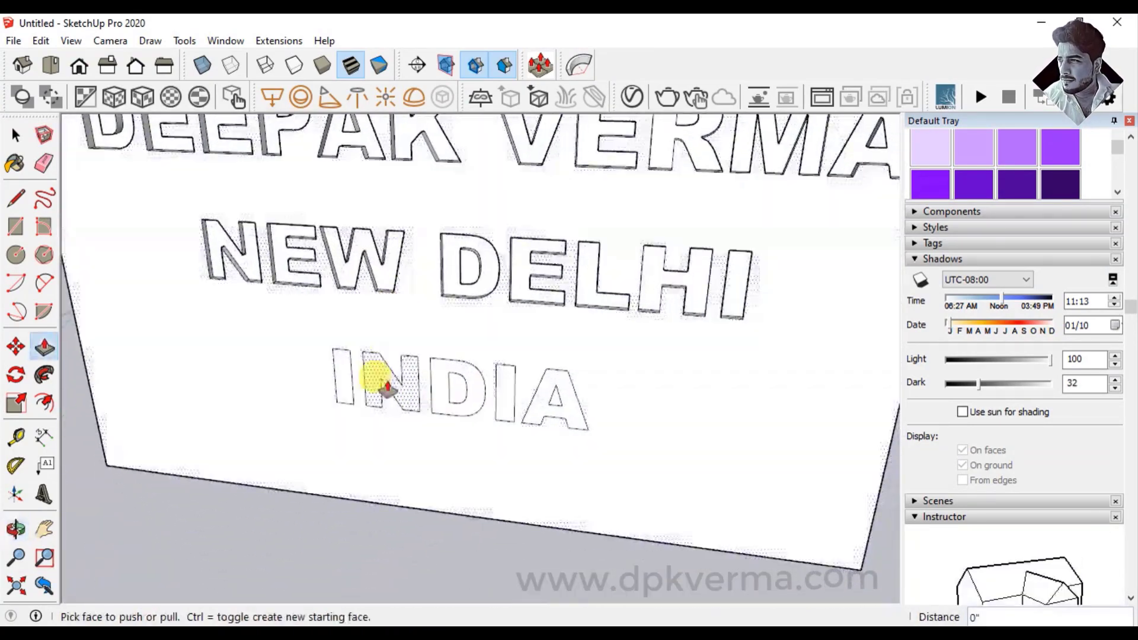
{"action": "scroll", "coordinate": [386, 387], "scroll_direction": "up", "scroll_amount": 3}
{"action": "double_click", "coordinate": [303, 372]}
{"action": "double_click", "coordinate": [366, 339]}
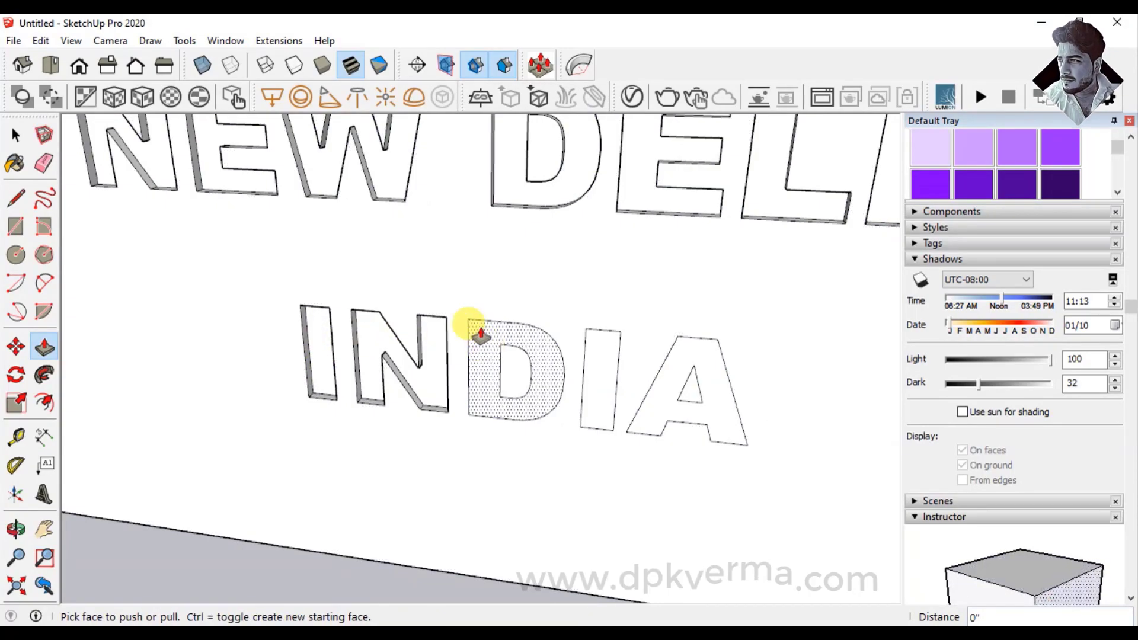
{"action": "double_click", "coordinate": [711, 354]}
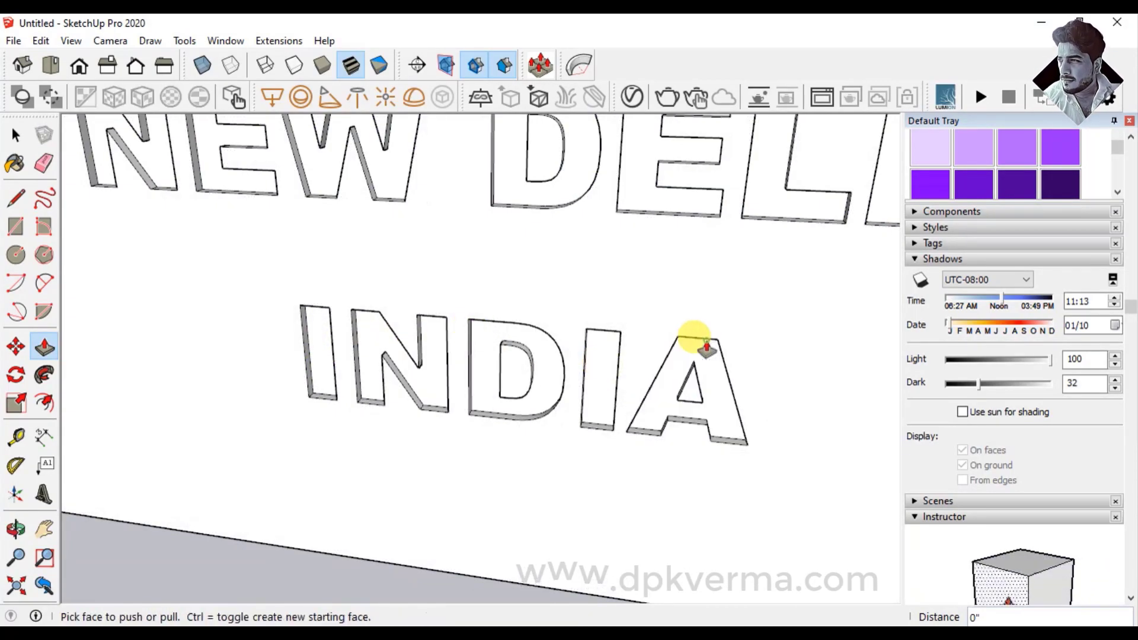
{"action": "scroll", "coordinate": [700, 356], "scroll_direction": "down", "scroll_amount": 3}
- Orbit and zoom to inspect the whole engraved plate
{"action": "mouse_move", "coordinate": [704, 419]}
{"action": "middle_mouse_down"}
{"action": "mouse_move", "coordinate": [630, 399]}
{"action": "mouse_move", "coordinate": [468, 433]}
{"action": "mouse_move", "coordinate": [559, 394]}
{"action": "middle_mouse_up"}
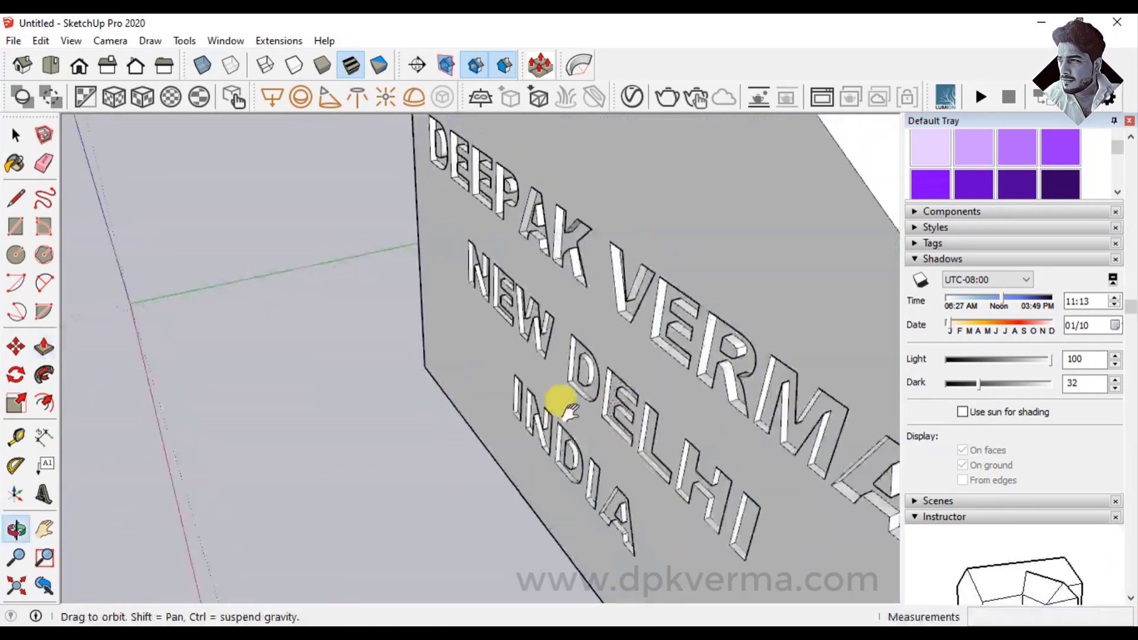
{"action": "scroll", "coordinate": [571, 453], "scroll_direction": "up", "scroll_amount": 2}
{"action": "scroll", "coordinate": [533, 488], "scroll_direction": "up", "scroll_amount": 2}
{"action": "scroll", "coordinate": [419, 511], "scroll_direction": "up", "scroll_amount": 2}
{"action": "scroll", "coordinate": [610, 407], "scroll_direction": "down", "scroll_amount": 2}
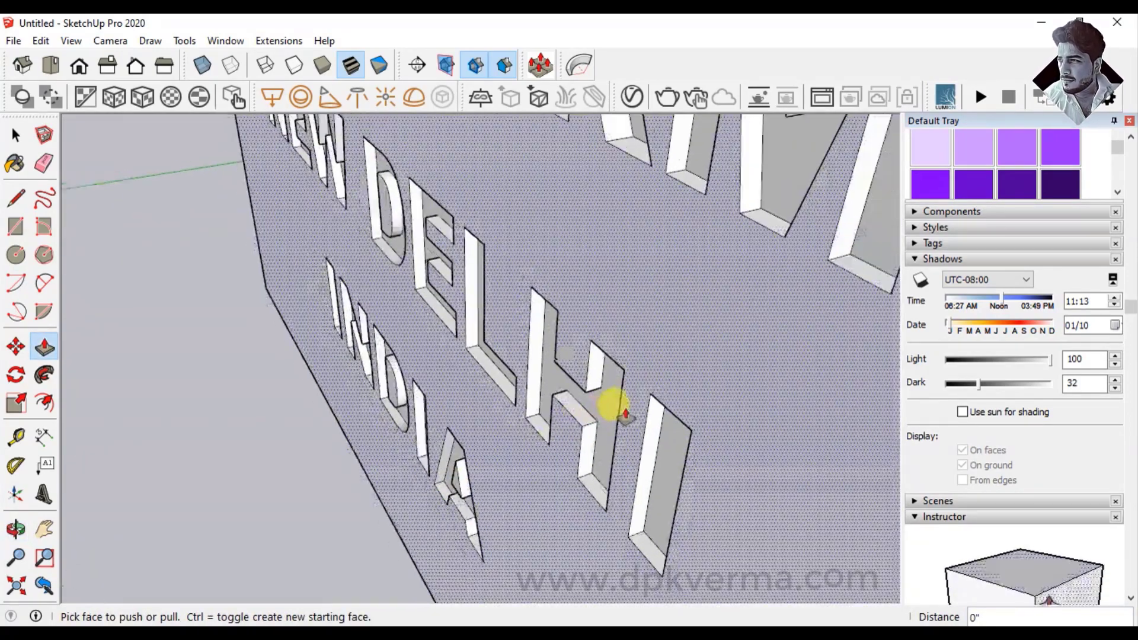
{"action": "scroll", "coordinate": [610, 437], "scroll_direction": "down", "scroll_amount": 3}
{"action": "scroll", "coordinate": [579, 394], "scroll_direction": "down", "scroll_amount": 2}
{"action": "mouse_move", "coordinate": [580, 394]}
{"action": "middle_mouse_down"}
{"action": "mouse_move", "coordinate": [711, 330]}
{"action": "mouse_move", "coordinate": [571, 338]}
{"action": "mouse_move", "coordinate": [554, 381]}
{"action": "mouse_move", "coordinate": [592, 365]}
{"action": "middle_mouse_up"}
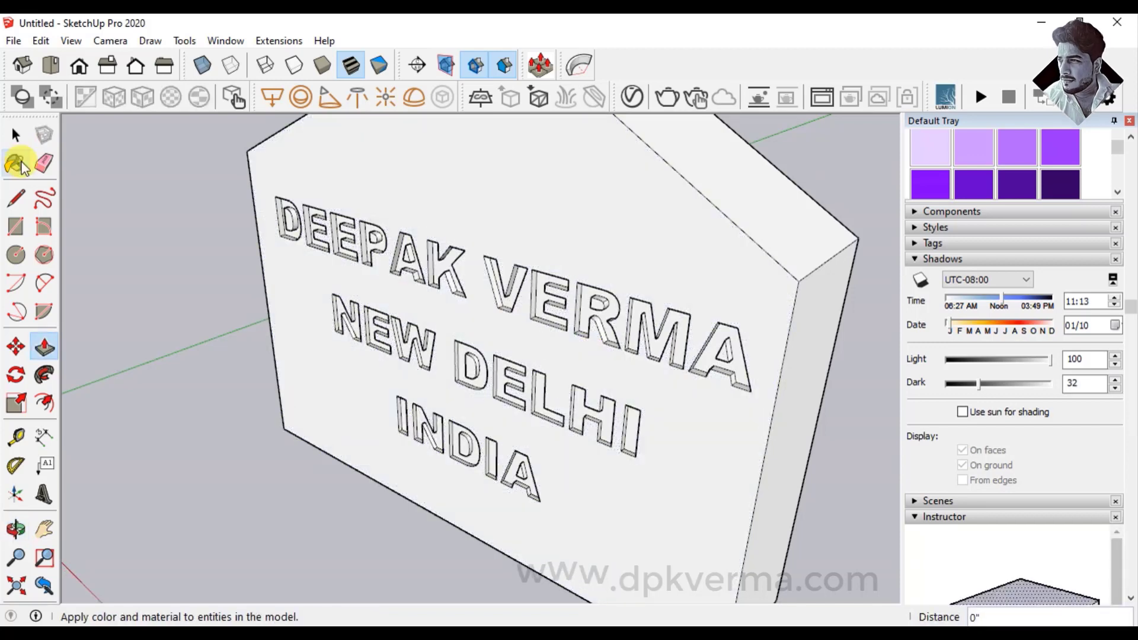
- Paint the slab's front face with the Blacktop Old 01 asphalt material
{"action": "left_click", "coordinate": [16, 135]}
{"action": "left_click", "coordinate": [92, 217]}
{"action": "left_click", "coordinate": [16, 165]}
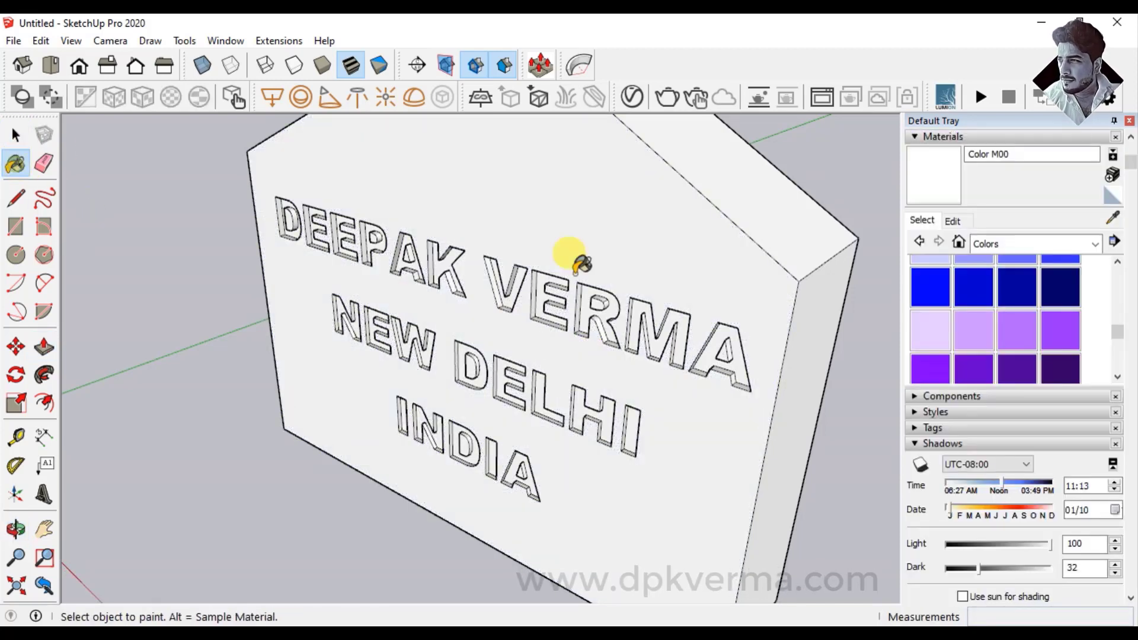
{"action": "scroll", "coordinate": [1019, 312], "scroll_direction": "down", "scroll_amount": 3}
{"action": "scroll", "coordinate": [1013, 314], "scroll_direction": "up", "scroll_amount": 5}
{"action": "left_click", "coordinate": [1007, 244]}
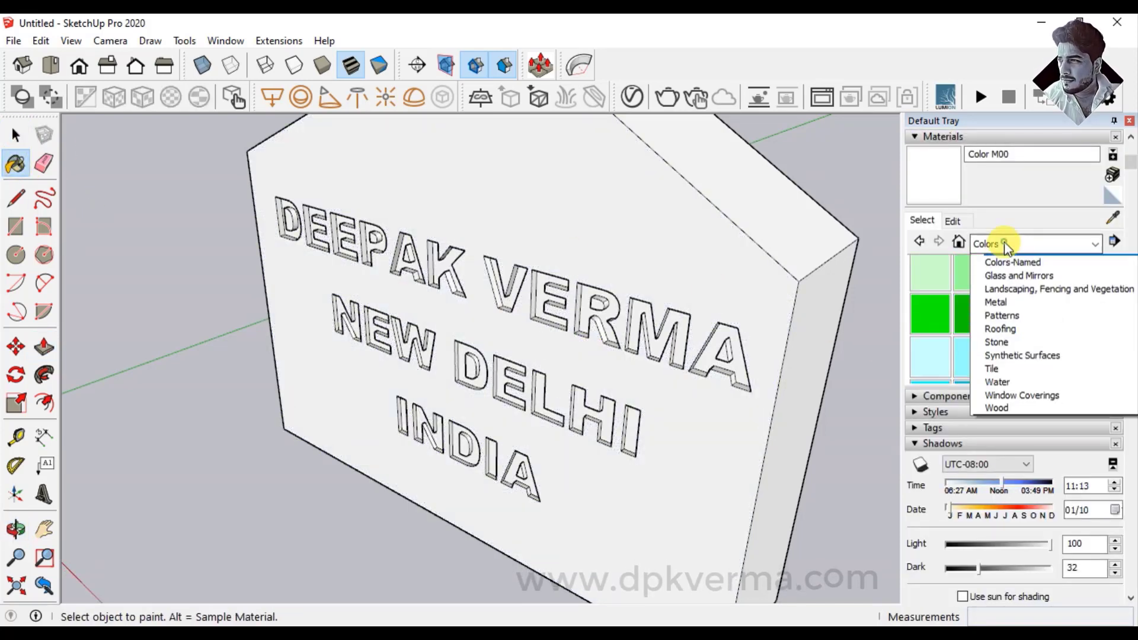
{"action": "scroll", "coordinate": [1002, 261], "scroll_direction": "up", "scroll_amount": 2}
{"action": "left_click", "coordinate": [1005, 274]}
{"action": "left_click", "coordinate": [630, 252]}
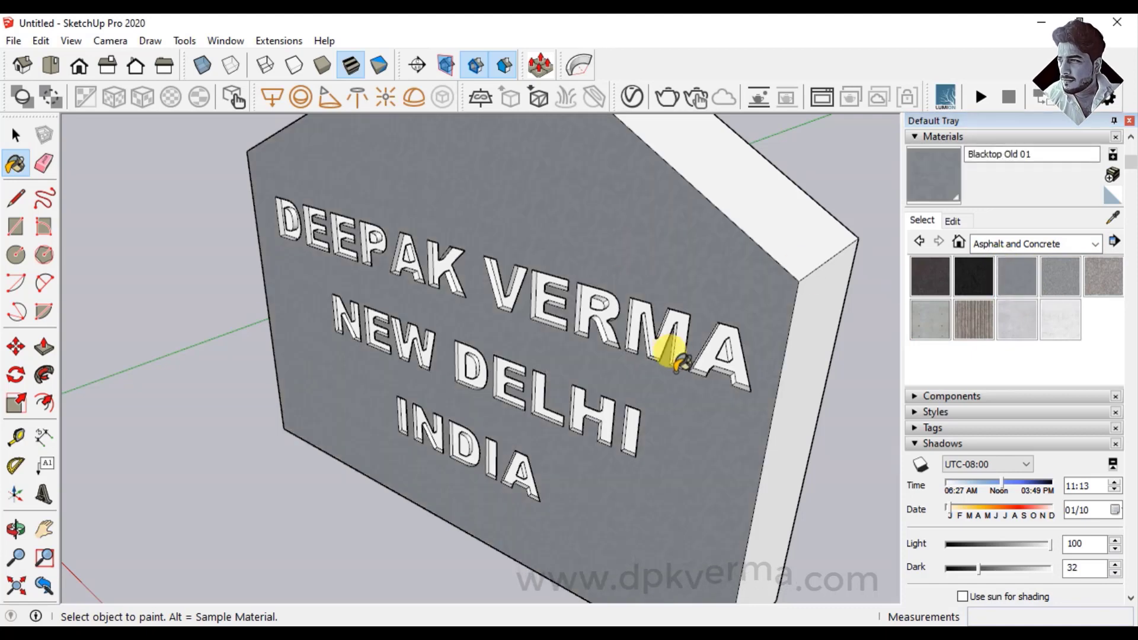
- Orbit and zoom to inspect the whole painted slab
{"action": "mouse_move", "coordinate": [668, 350]}
{"action": "middle_mouse_down"}
{"action": "mouse_move", "coordinate": [768, 320]}
{"action": "mouse_move", "coordinate": [723, 318]}
{"action": "middle_mouse_up"}
{"action": "scroll", "coordinate": [635, 432], "scroll_direction": "up", "scroll_amount": 3}
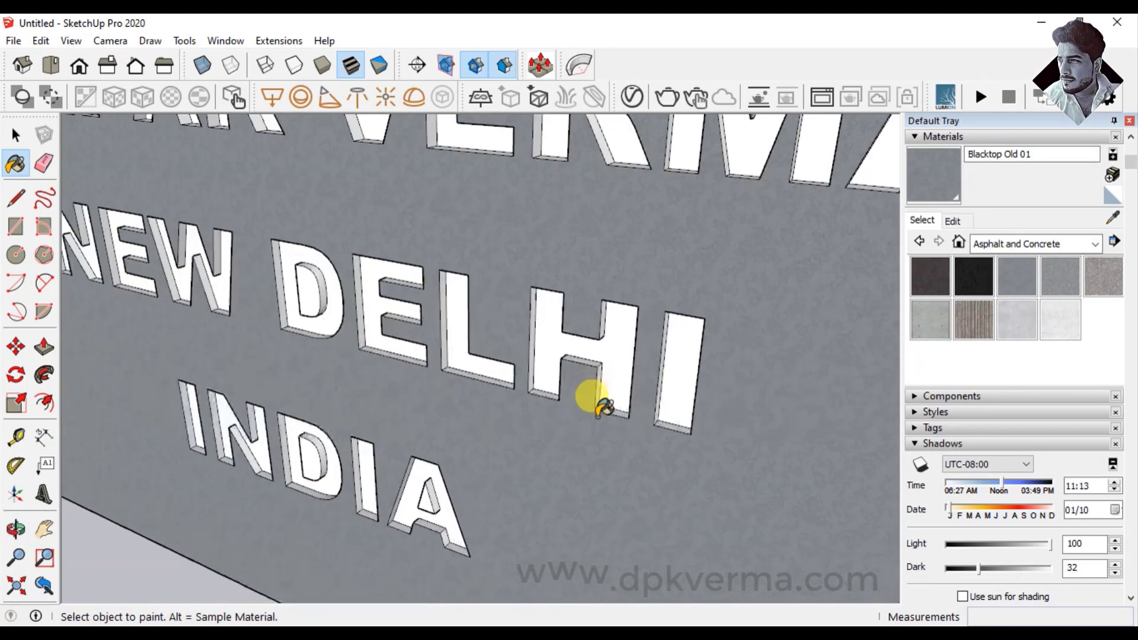
{"action": "scroll", "coordinate": [597, 399], "scroll_direction": "up", "scroll_amount": 2}
{"action": "scroll", "coordinate": [419, 401], "scroll_direction": "down", "scroll_amount": 3}
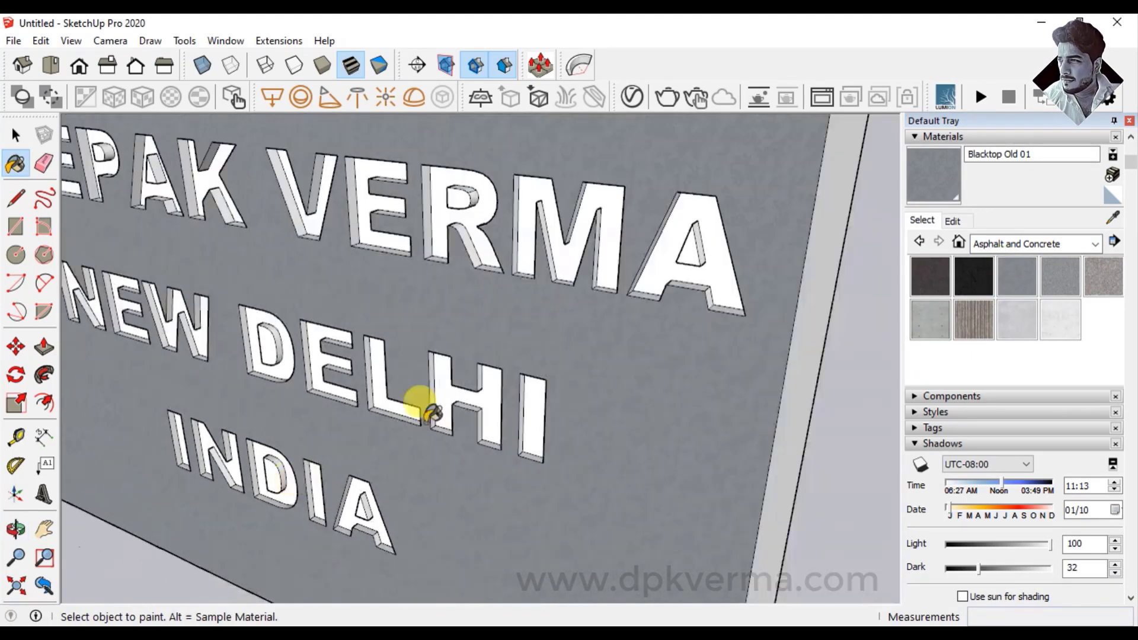
{"action": "scroll", "coordinate": [533, 376], "scroll_direction": "down", "scroll_amount": 2}
{"action": "scroll", "coordinate": [571, 401], "scroll_direction": "down", "scroll_amount": 1}
{"action": "mouse_move", "coordinate": [571, 402]}
{"action": "middle_mouse_down"}
{"action": "mouse_move", "coordinate": [600, 342]}
{"action": "mouse_move", "coordinate": [574, 369]}
{"action": "mouse_move", "coordinate": [524, 376]}
{"action": "mouse_move", "coordinate": [579, 381]}
{"action": "middle_mouse_up"}
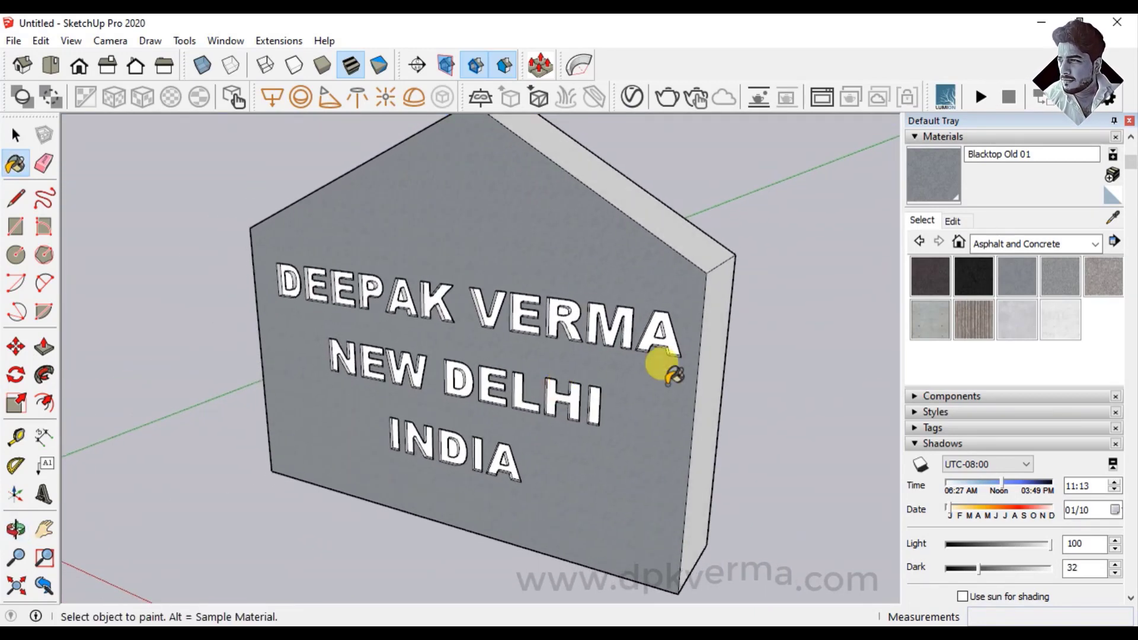
- Enable shadows and set the sun time to about 12:45, orbiting to check the shadow
{"action": "left_click", "coordinate": [921, 466]}
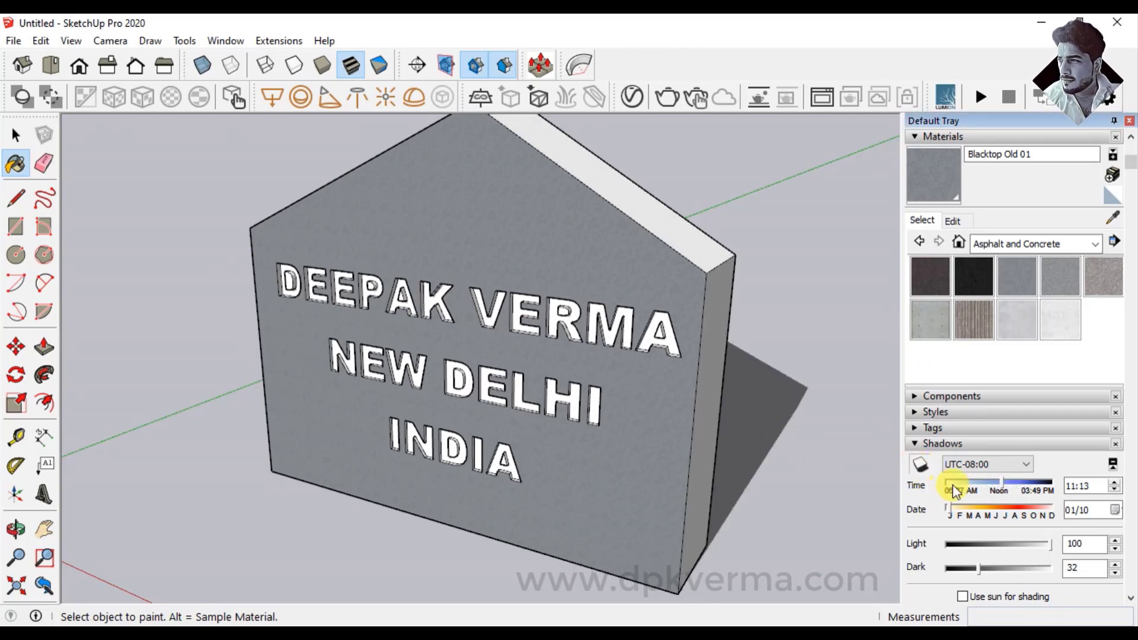
{"action": "left_click_drag", "start_coordinate": [1000, 489], "coordinate": [948, 485]}
{"action": "mouse_move", "coordinate": [592, 446]}
{"action": "middle_mouse_down"}
{"action": "mouse_move", "coordinate": [546, 457]}
{"action": "mouse_move", "coordinate": [600, 469]}
{"action": "middle_mouse_up"}
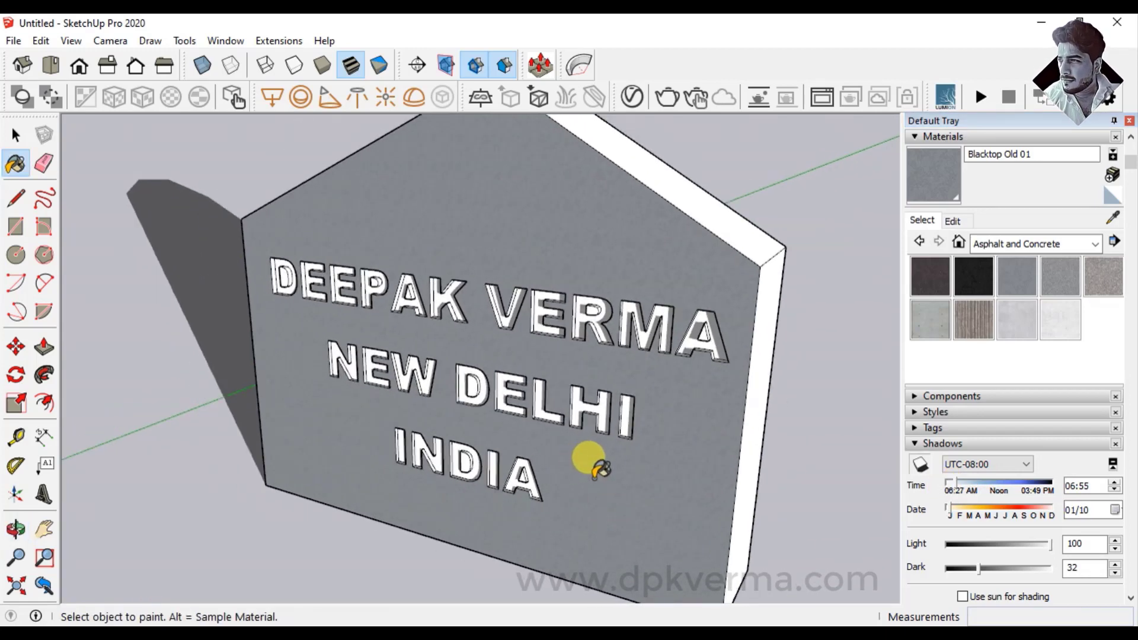
{"action": "left_click", "coordinate": [957, 486]}
{"action": "mouse_move", "coordinate": [966, 486]}
{"action": "left_mouse_down"}
{"action": "mouse_move", "coordinate": [1025, 491]}
{"action": "mouse_move", "coordinate": [944, 480]}
{"action": "mouse_move", "coordinate": [1002, 481]}
{"action": "left_mouse_up"}
{"action": "middle_click_drag", "start_coordinate": [581, 442], "coordinate": [546, 406]}
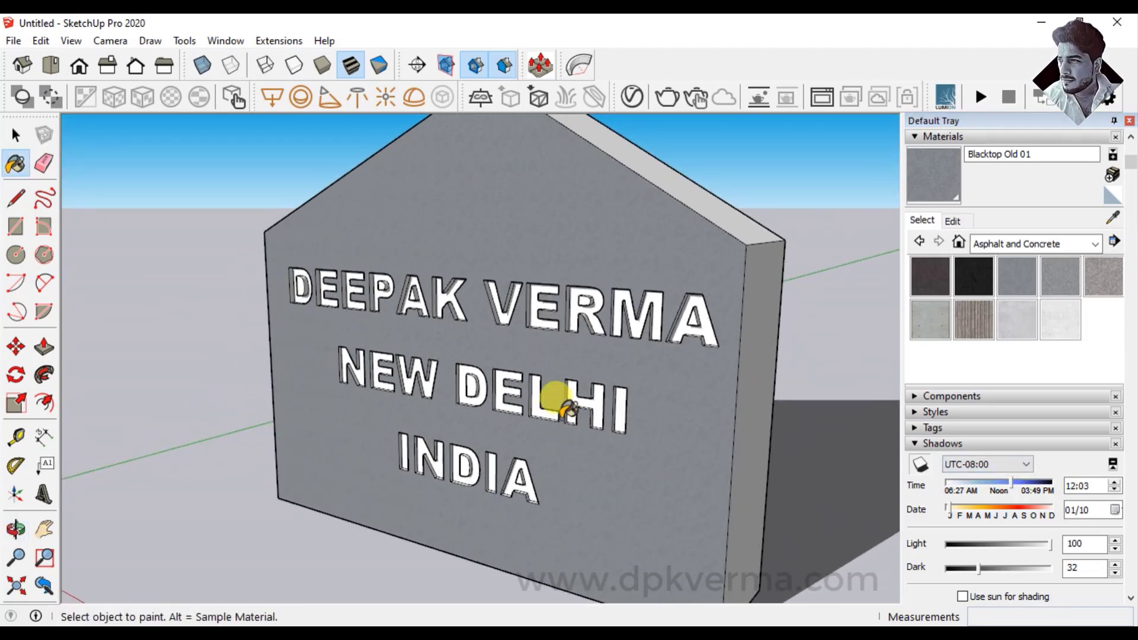
{"action": "scroll", "coordinate": [582, 419], "scroll_direction": "up", "scroll_amount": 2}
{"action": "mouse_move", "coordinate": [1010, 484]}
{"action": "left_mouse_down"}
{"action": "mouse_move", "coordinate": [947, 483]}
{"action": "mouse_move", "coordinate": [1021, 481]}
{"action": "mouse_move", "coordinate": [946, 489]}
{"action": "mouse_move", "coordinate": [1012, 489]}
{"action": "left_mouse_up"}
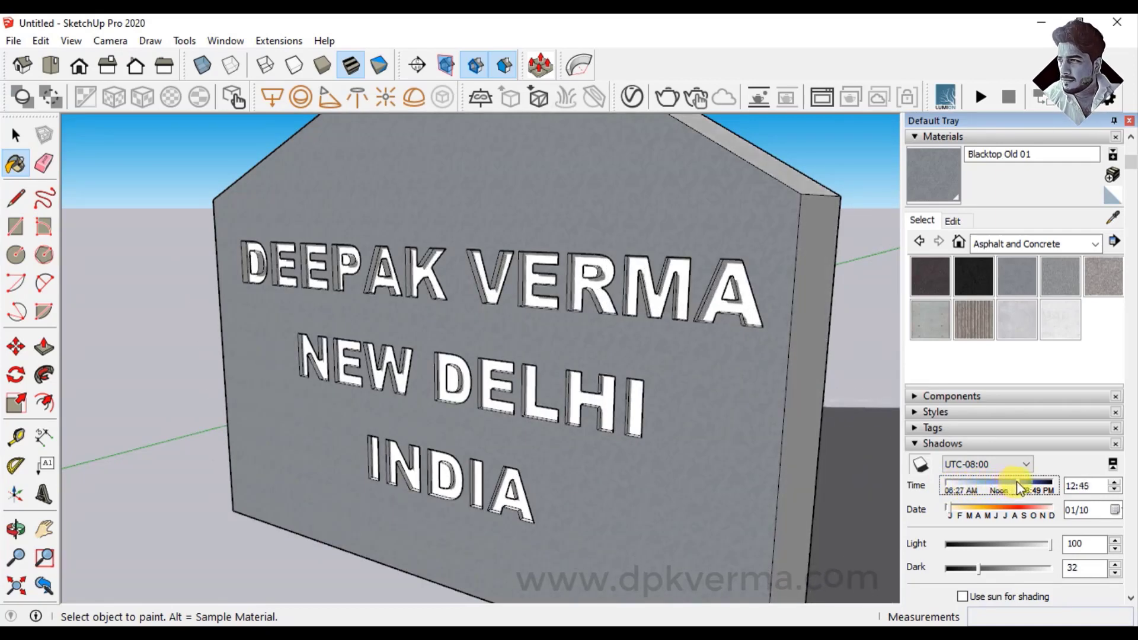
{"action": "middle_click_drag", "start_coordinate": [542, 288], "coordinate": [536, 341]}
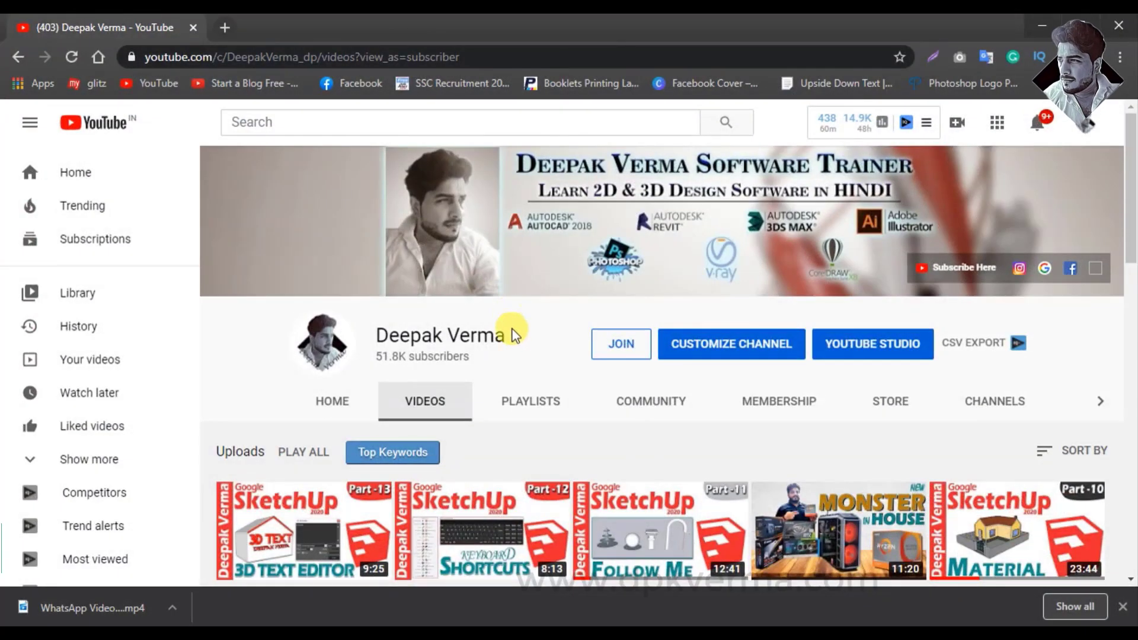
{"action": "scroll", "coordinate": [516, 355], "scroll_direction": "down", "scroll_amount": 6}
{"action": "scroll", "coordinate": [523, 372], "scroll_direction": "up", "scroll_amount": 5}
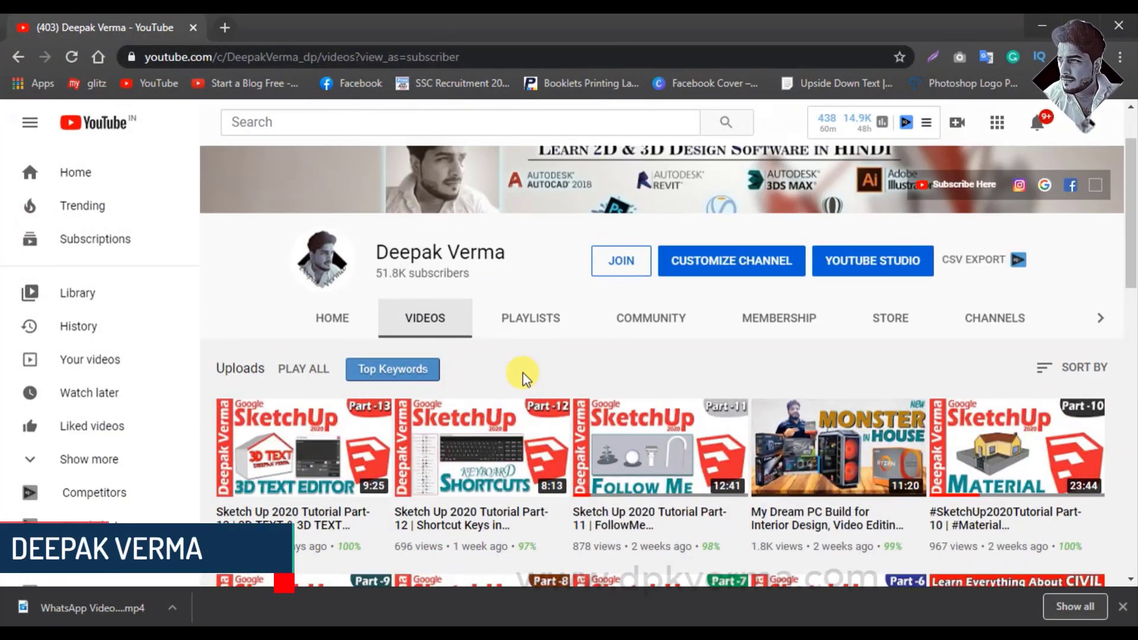
{"action": "scroll", "coordinate": [667, 383], "scroll_direction": "down", "scroll_amount": 3}
{"action": "scroll", "coordinate": [824, 323], "scroll_direction": "down", "scroll_amount": 1}
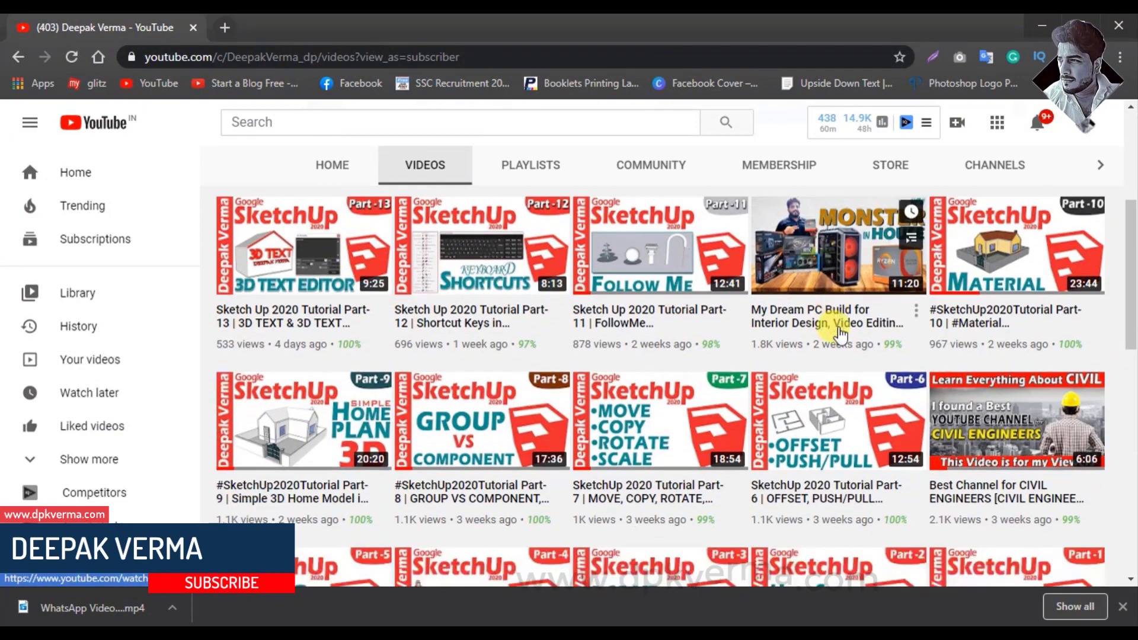
{"action": "scroll", "coordinate": [652, 355], "scroll_direction": "down", "scroll_amount": 3}
{"action": "scroll", "coordinate": [532, 412], "scroll_direction": "down", "scroll_amount": 4}
{"action": "scroll", "coordinate": [533, 409], "scroll_direction": "up", "scroll_amount": 4}
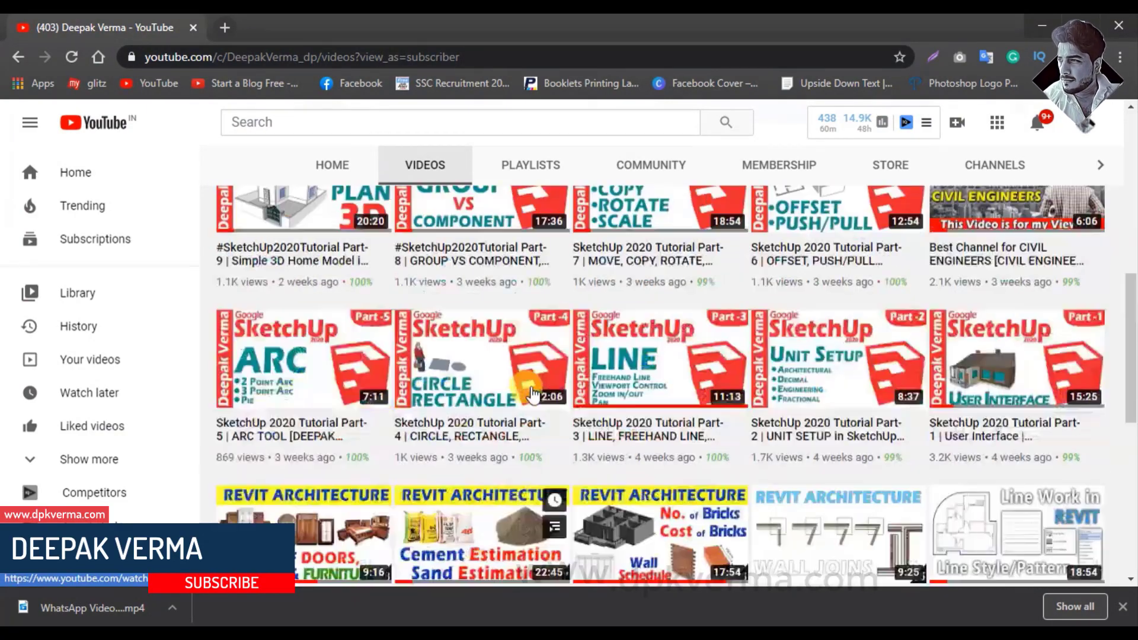
{"action": "scroll", "coordinate": [532, 397], "scroll_direction": "up", "scroll_amount": 9}
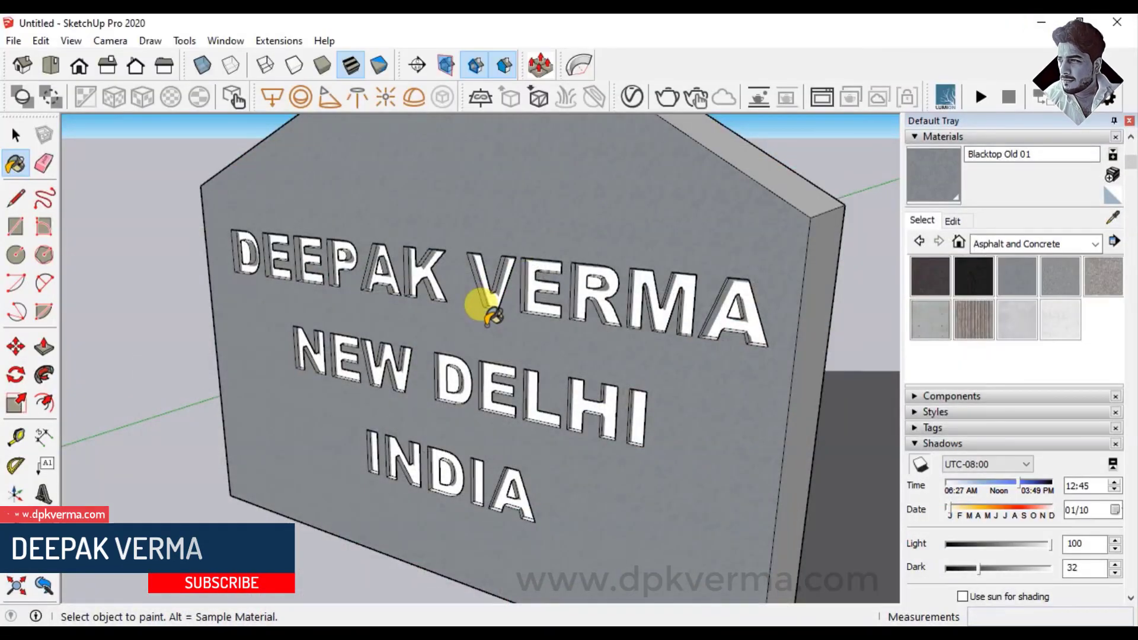
{"action": "scroll", "coordinate": [482, 307], "scroll_direction": "down", "scroll_amount": 3}
{"action": "middle_click_drag", "start_coordinate": [483, 302], "coordinate": [515, 339]}
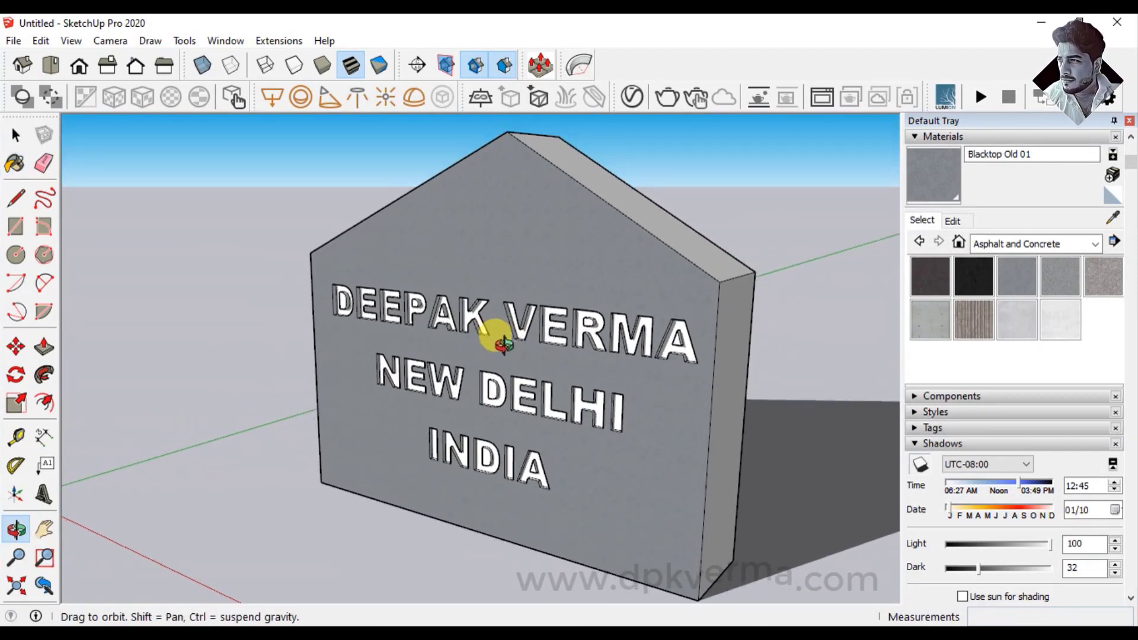